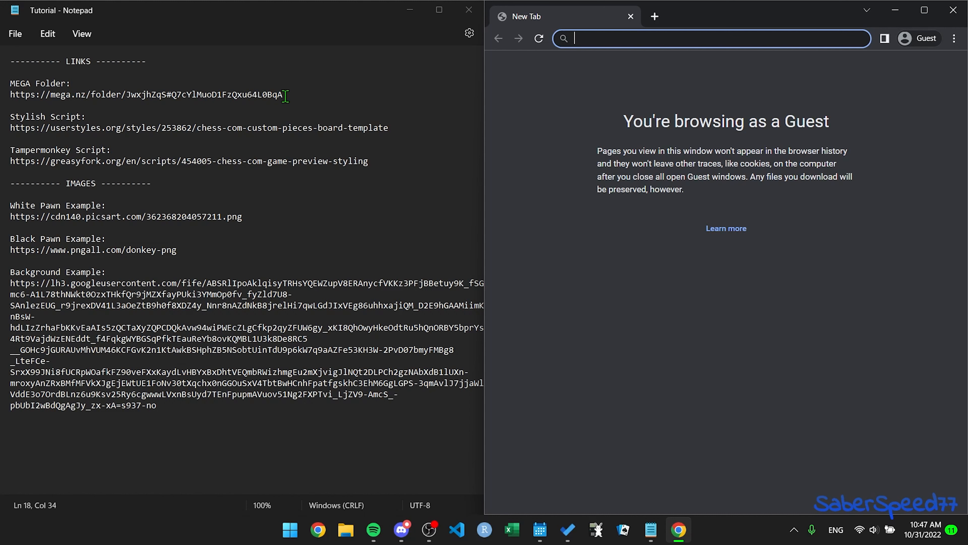
pyautogui.moveTo(285, 96); pyautogui.dragTo(10, 95)
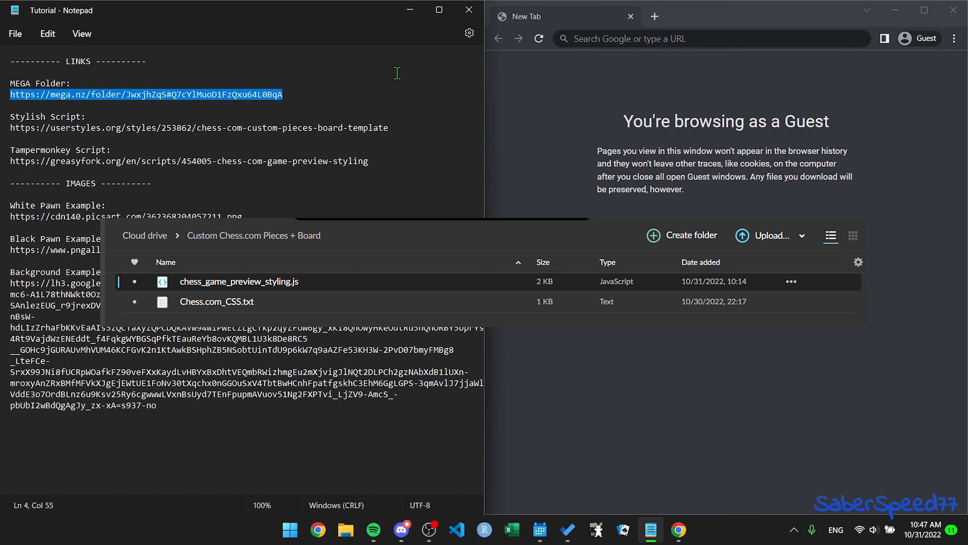
pyautogui.click(382, 88)
pyautogui.click(370, 98)
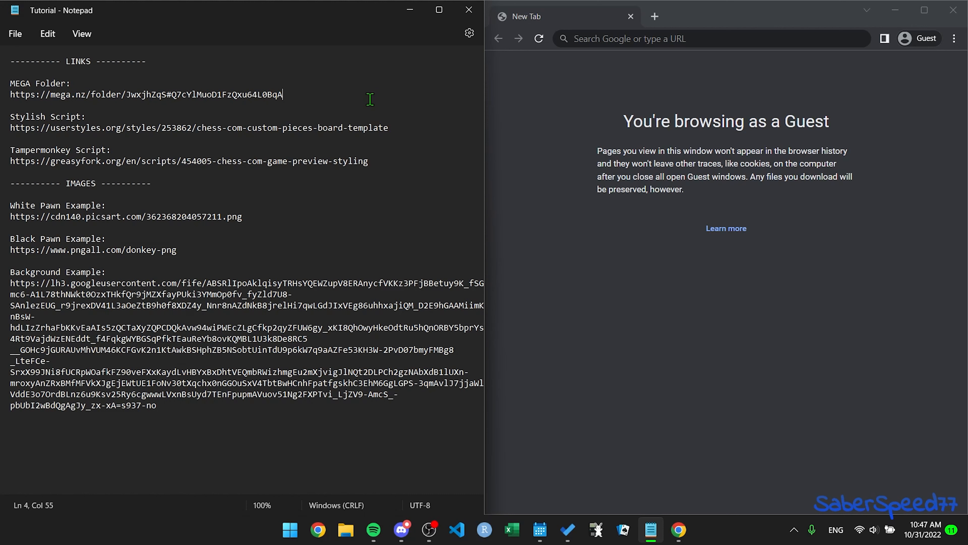
pyautogui.tripleClick(354, 127)
pyautogui.click(411, 135)
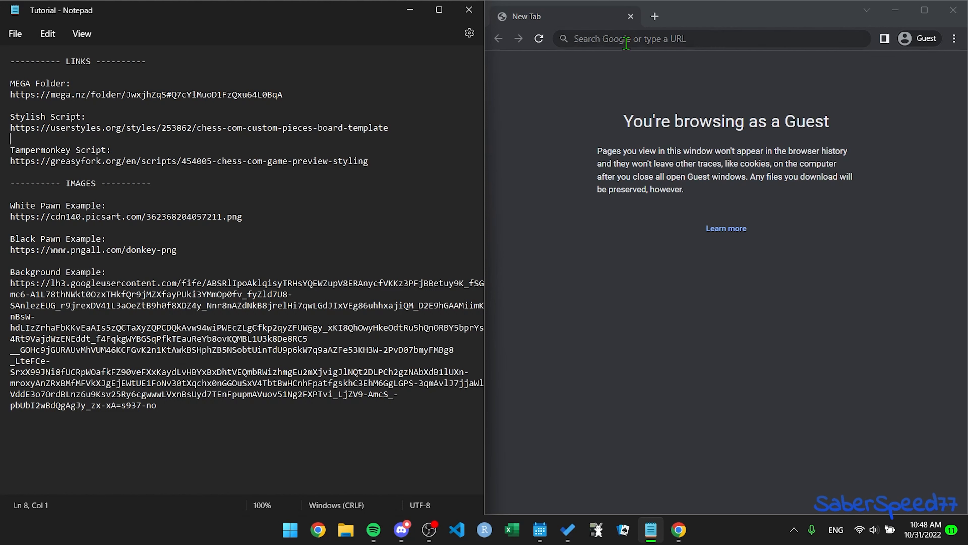
# Copy the Stylish Script link from the notes and open that userstyles.org page in the browser.
pyautogui.tripleClick(283, 128)
pyautogui.hotkey('ctrl', 'c')
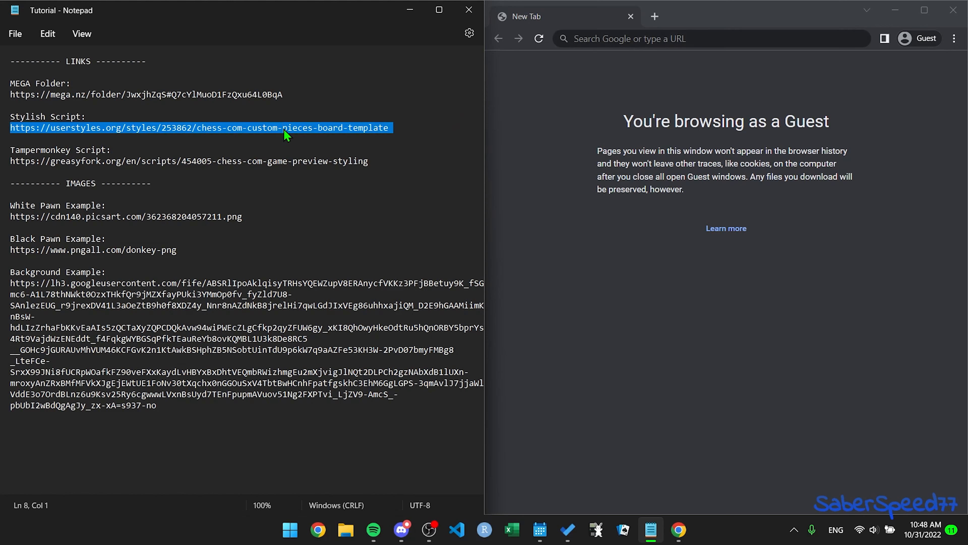
pyautogui.click(593, 39)
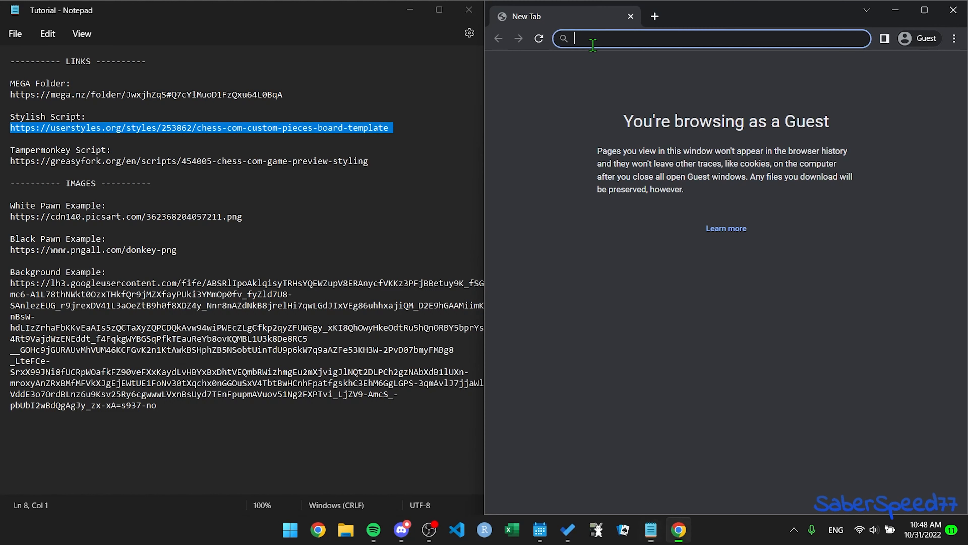
pyautogui.hotkey('ctrl', 'v')
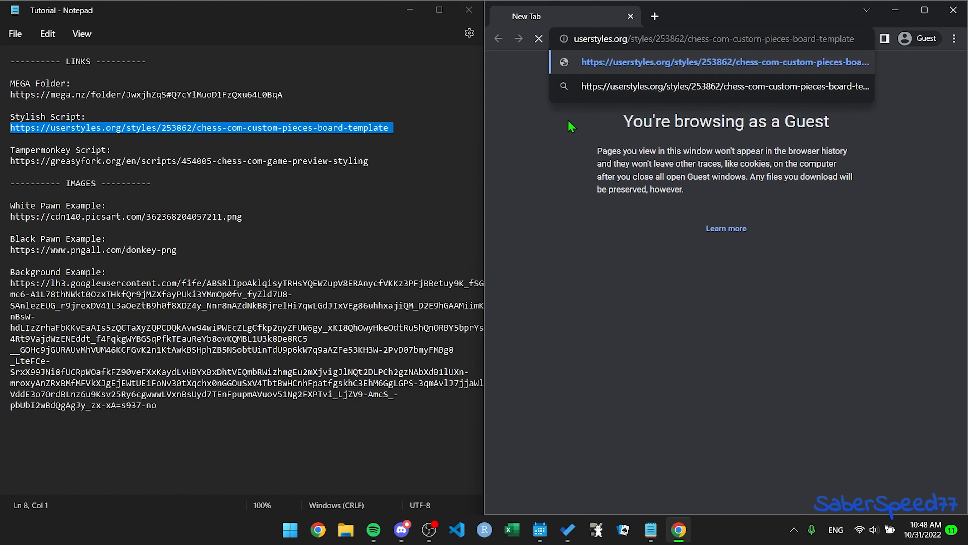
pyautogui.press('Return')
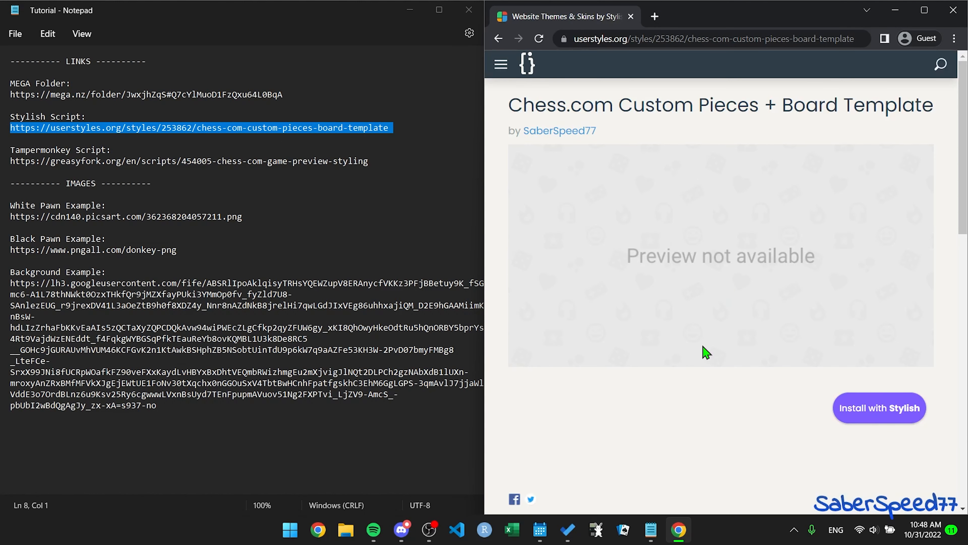
# Try to install the Stylish extension from the style page in the guest browser window.
pyautogui.scroll(-2, 704, 350)
pyautogui.click(863, 335)
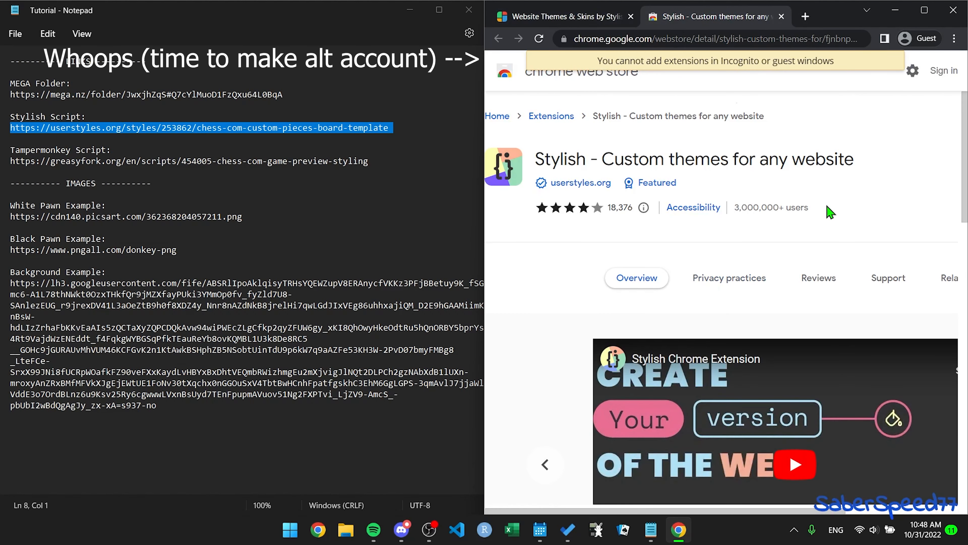
pyautogui.hscroll(4, 828, 210)
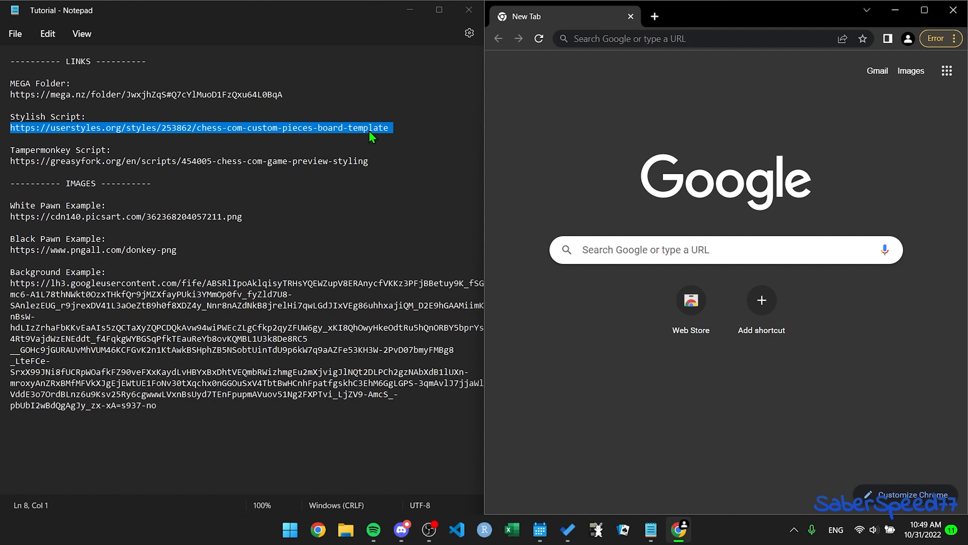
# Open the copied Stylish script link in the non-guest browser window.
pyautogui.click(711, 37)
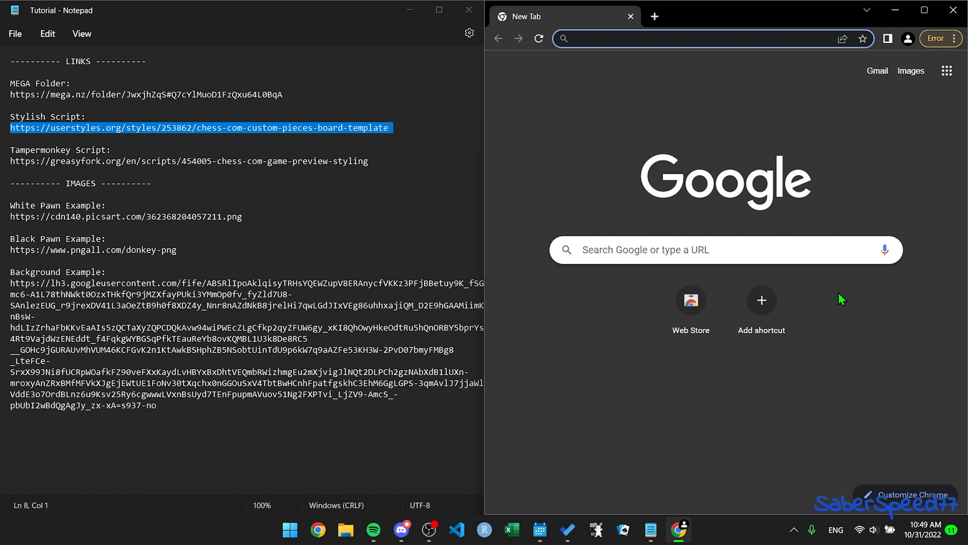
pyautogui.hotkey('ctrl', 'v')
pyautogui.press('Return')
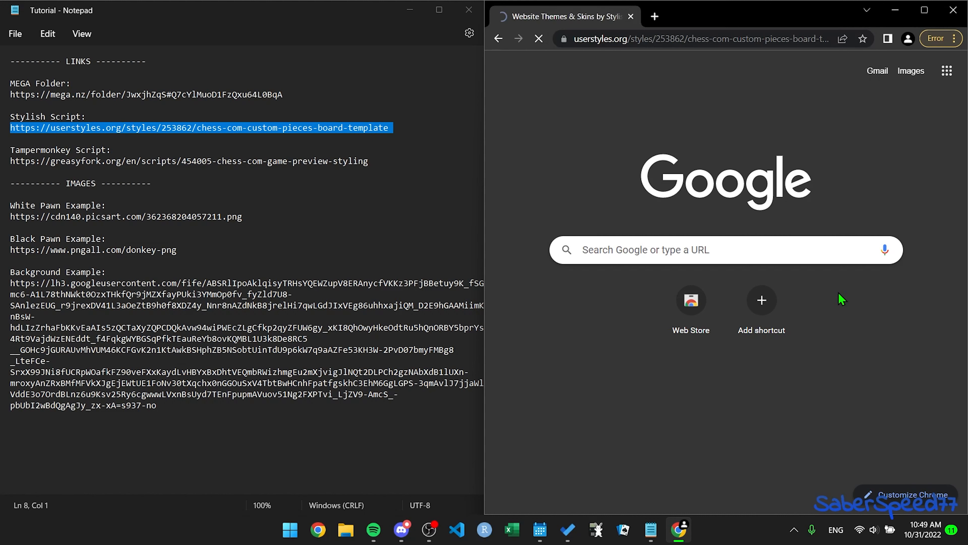
# Add the Stylish extension from the Chrome Web Store and install the Chess.com Custom Pieces + Board Template style.
pyautogui.click(843, 407)
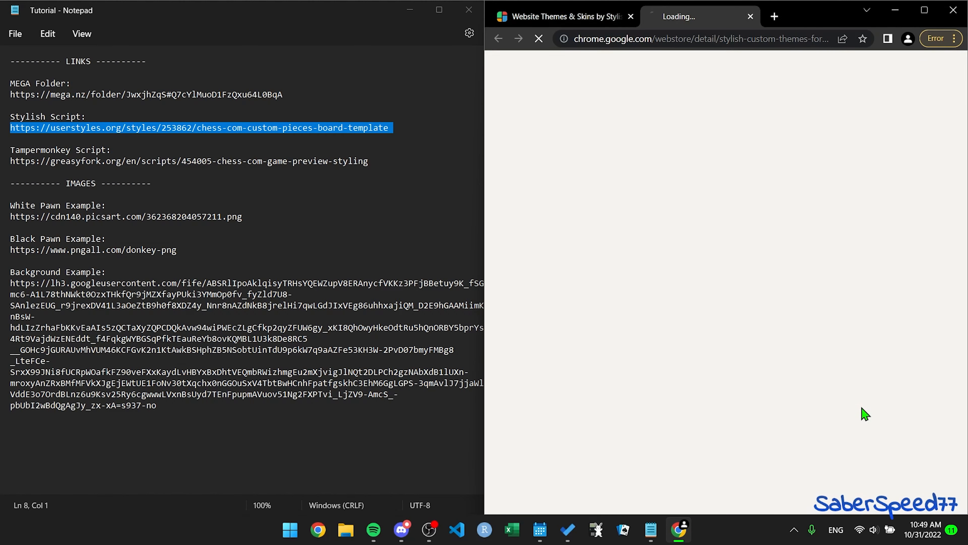
pyautogui.click(907, 156)
pyautogui.click(747, 145)
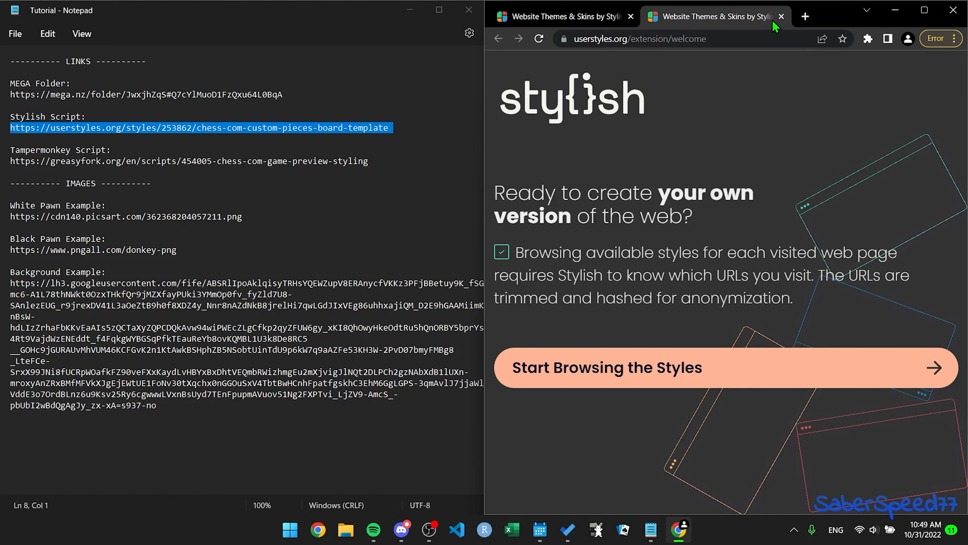
pyautogui.click(781, 17)
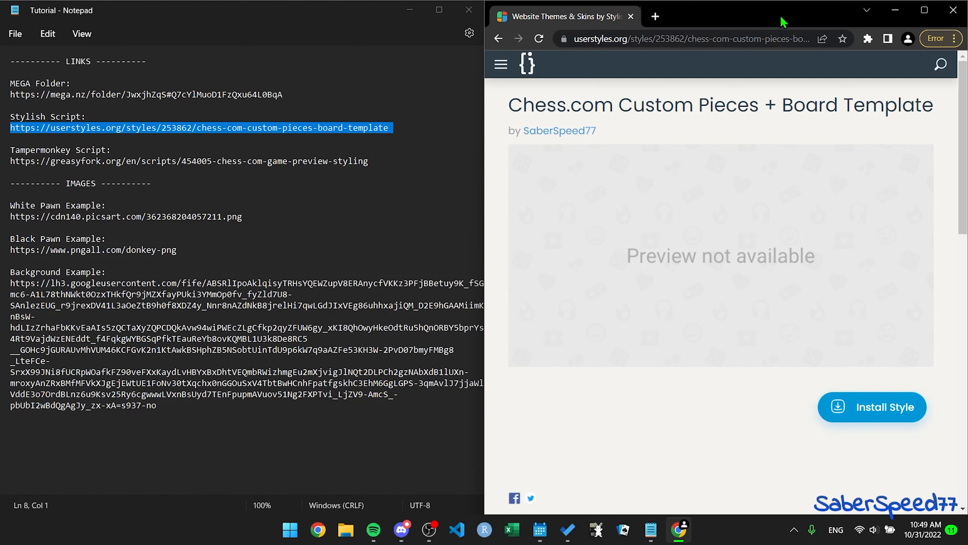
pyautogui.click(861, 419)
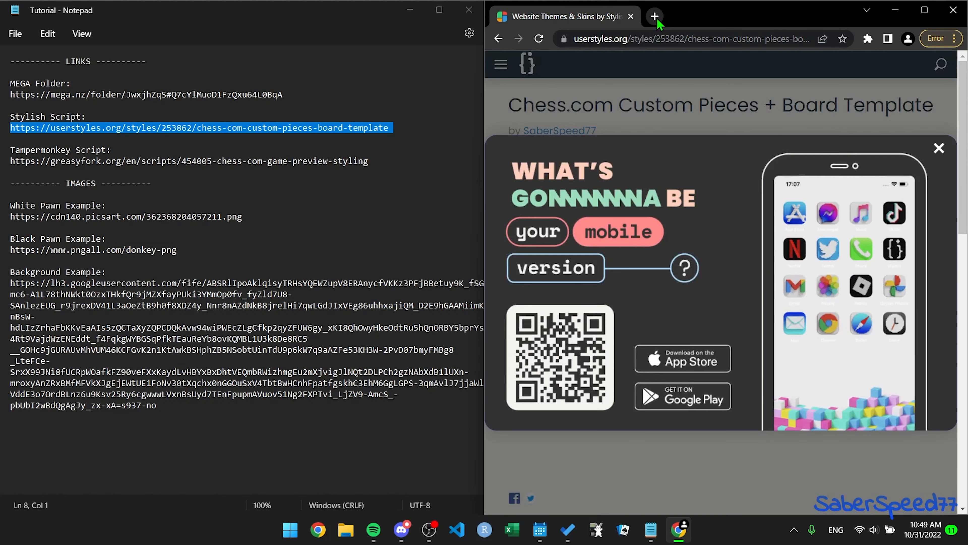
# Open chess.com in a new tab and go to its rated puzzles, dismissing the Puzzles introduction.
pyautogui.click(655, 17)
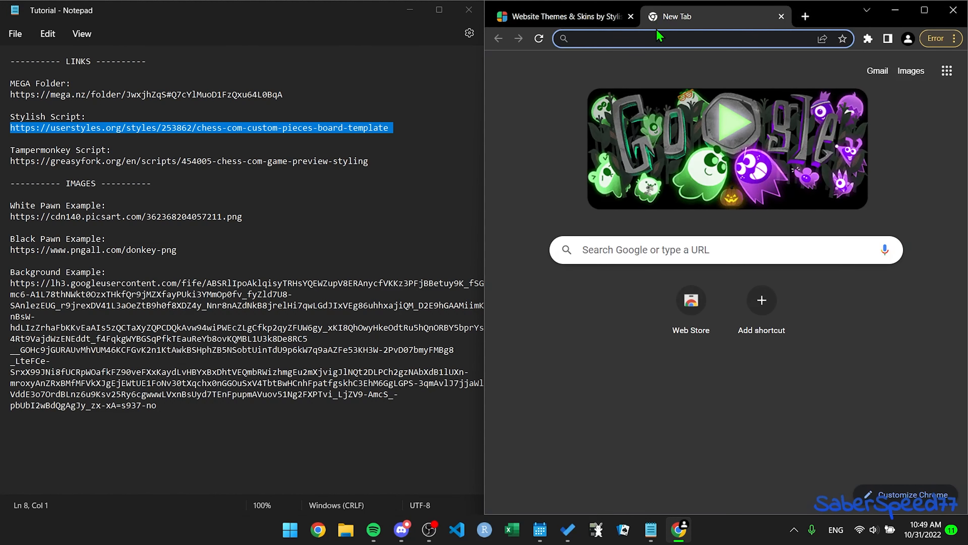
pyautogui.write('chess.c')
pyautogui.write('om')
pyautogui.press('Return')
pyautogui.rightClick(653, 196)
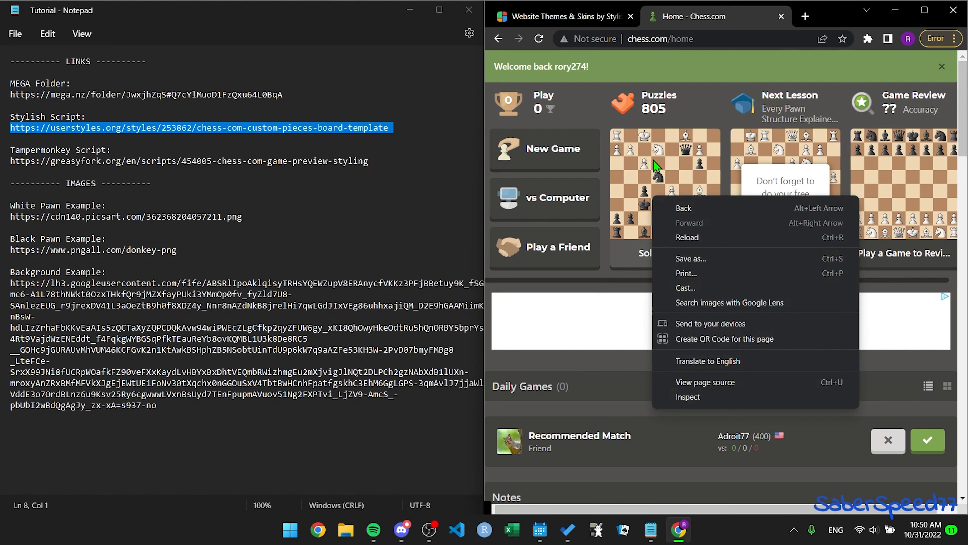
pyautogui.click(654, 162)
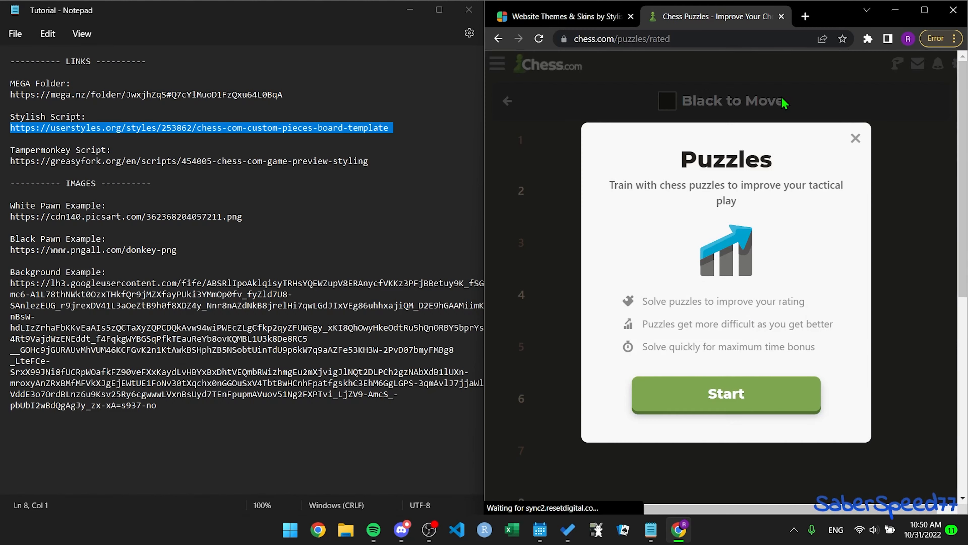
pyautogui.click(853, 139)
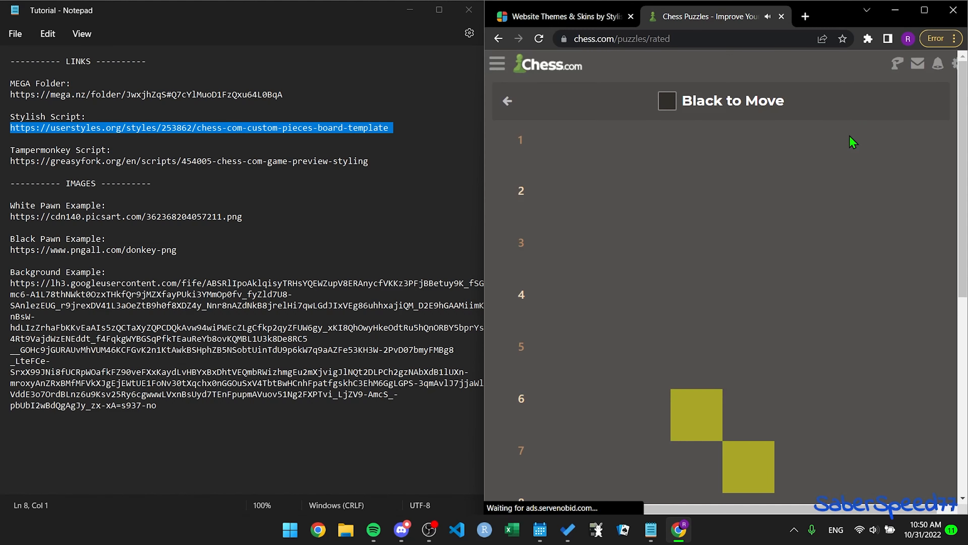
# Pin the Stylish extension and open the installed Chess.com custom pieces style for editing.
pyautogui.click(869, 40)
pyautogui.click(839, 130)
pyautogui.click(850, 39)
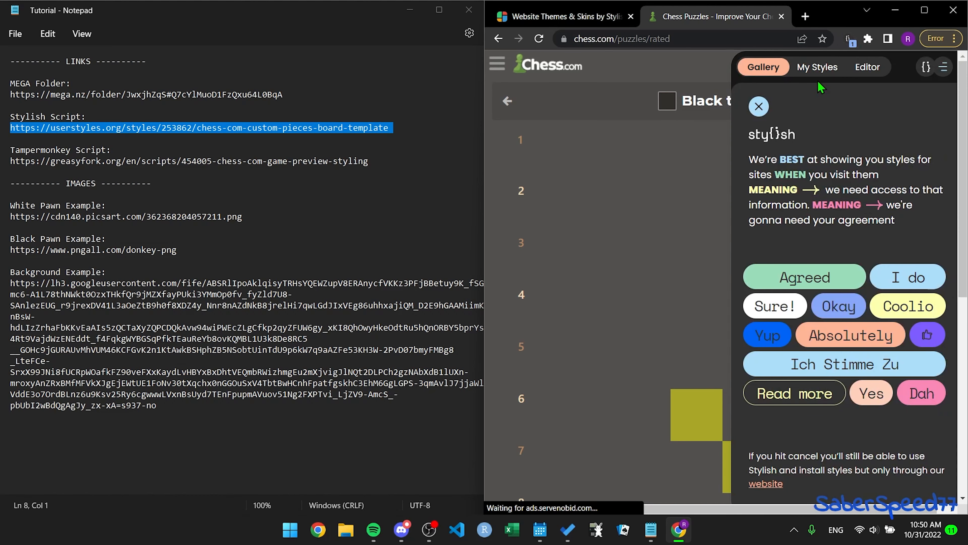
pyautogui.click(819, 68)
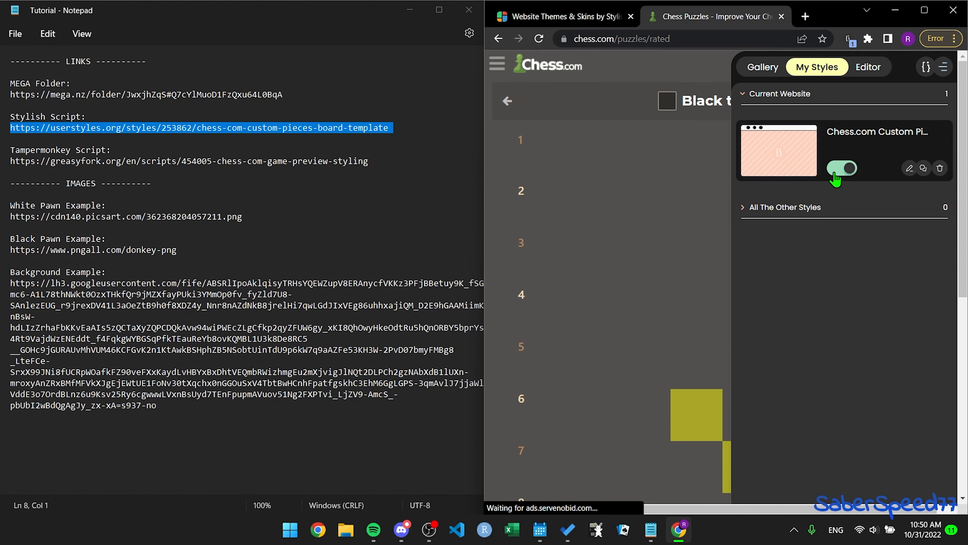
pyautogui.moveTo(835, 176)
pyautogui.click(910, 168)
# Examine the white-piece and black-piece rules and their image URLs in the style's code.
pyautogui.scroll(-6, 813, 309)
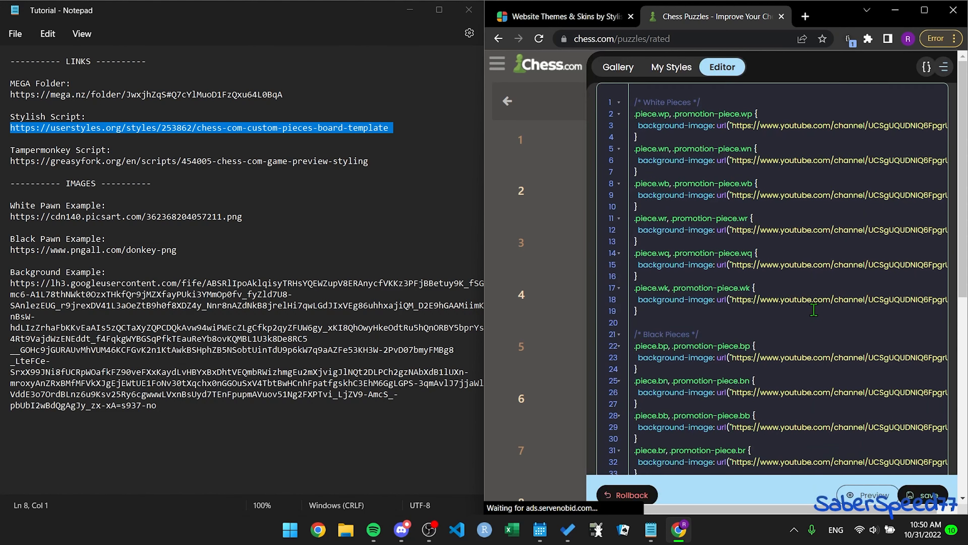
pyautogui.scroll(6, 814, 310)
pyautogui.moveTo(732, 245); pyautogui.dragTo(934, 247)
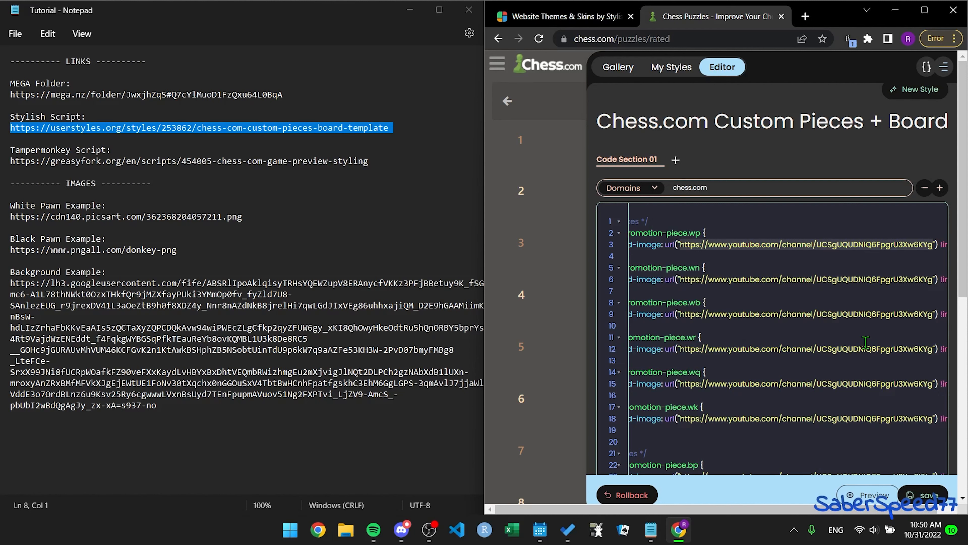
pyautogui.hscroll(-1, 754, 255)
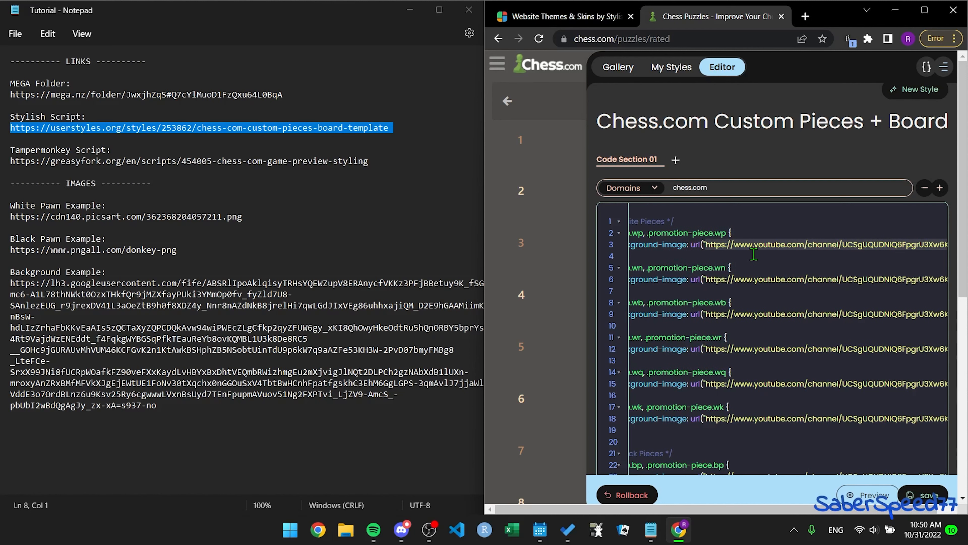
pyautogui.click(674, 248)
pyautogui.hscroll(-1, 682, 264)
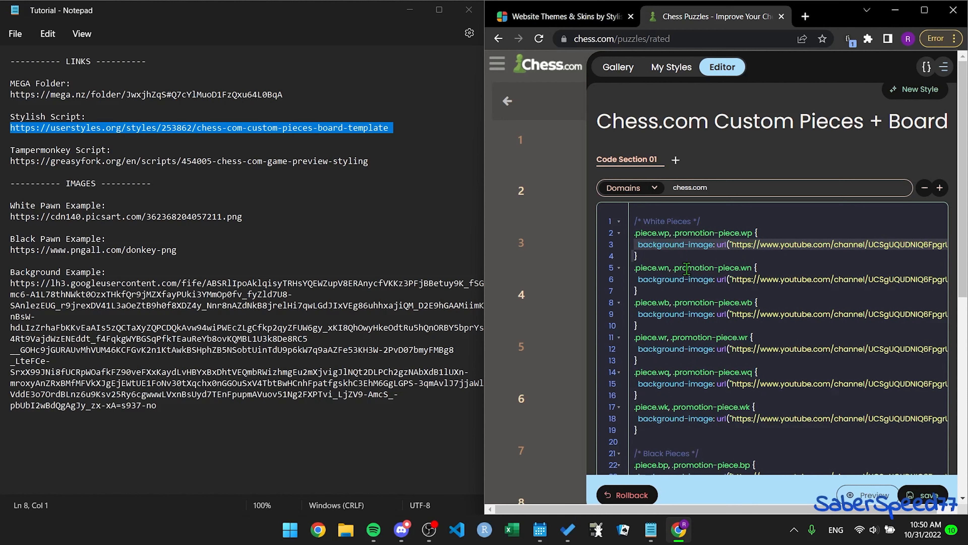
pyautogui.click(717, 268)
pyautogui.hscroll(2, 737, 257)
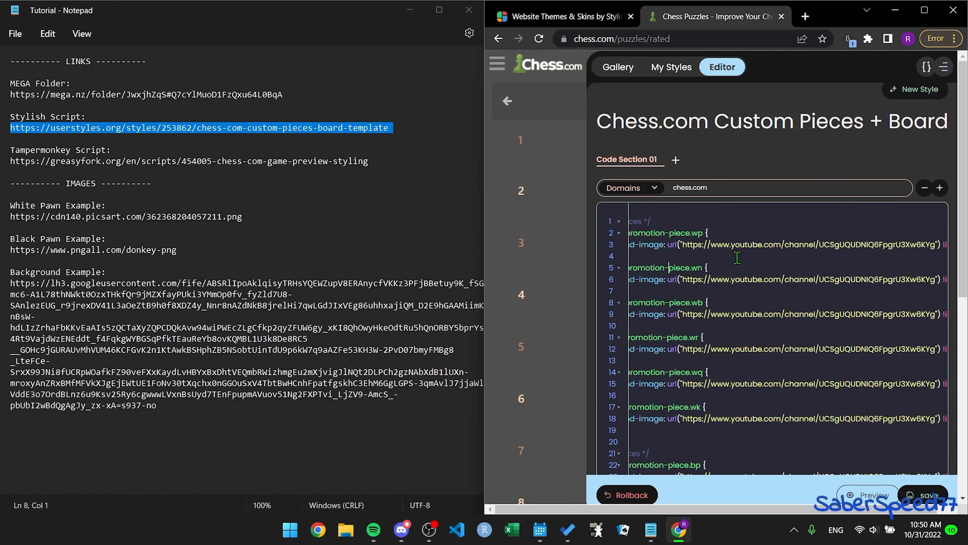
pyautogui.hscroll(-2, 737, 257)
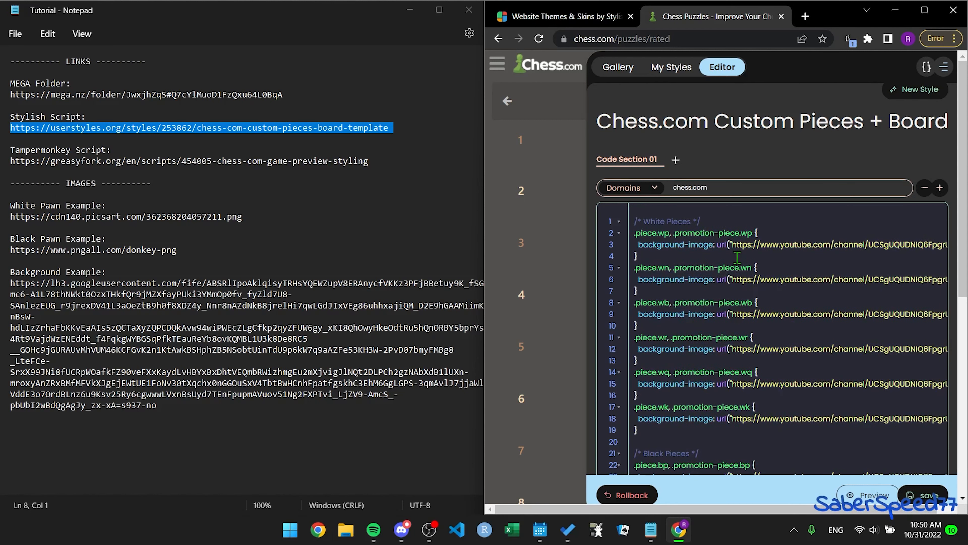
pyautogui.hscroll(2, 737, 257)
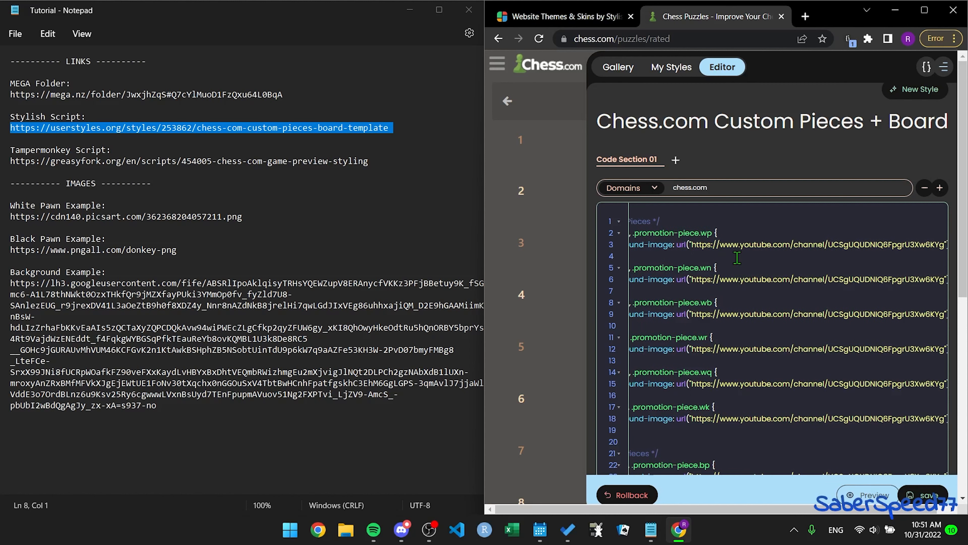
# Examine the image URL and the !important flag in the white pawn's background-image declaration.
pyautogui.moveTo(692, 245); pyautogui.dragTo(941, 242)
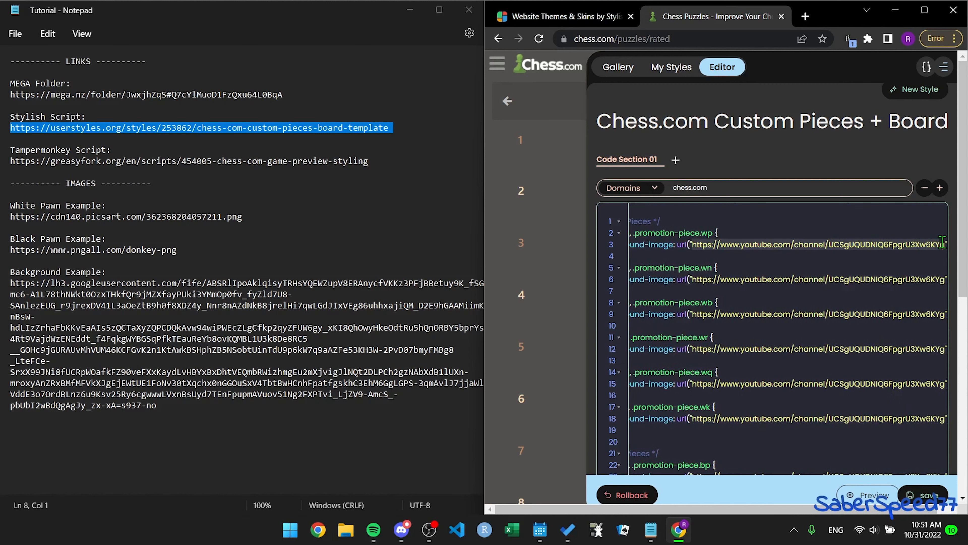
pyautogui.hscroll(1, 918, 268)
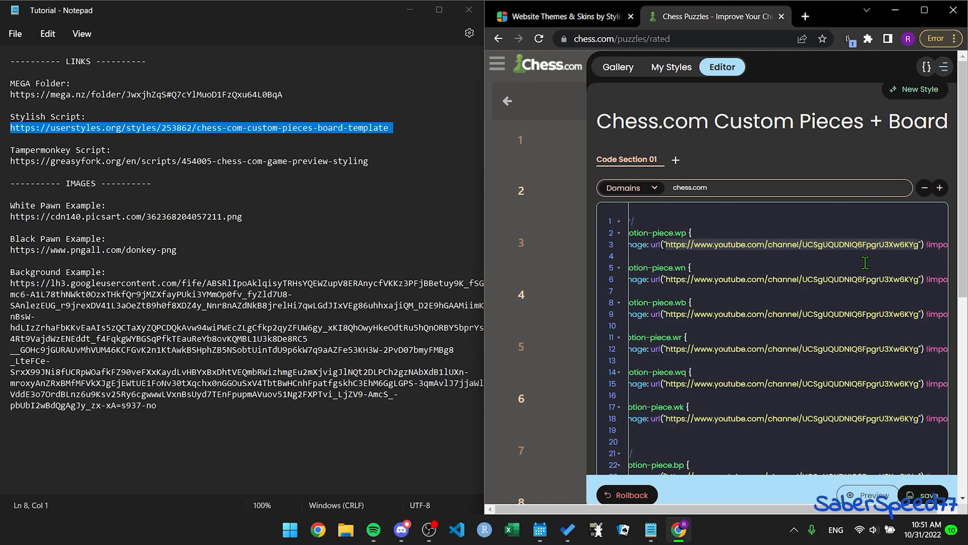
pyautogui.hscroll(1, 865, 263)
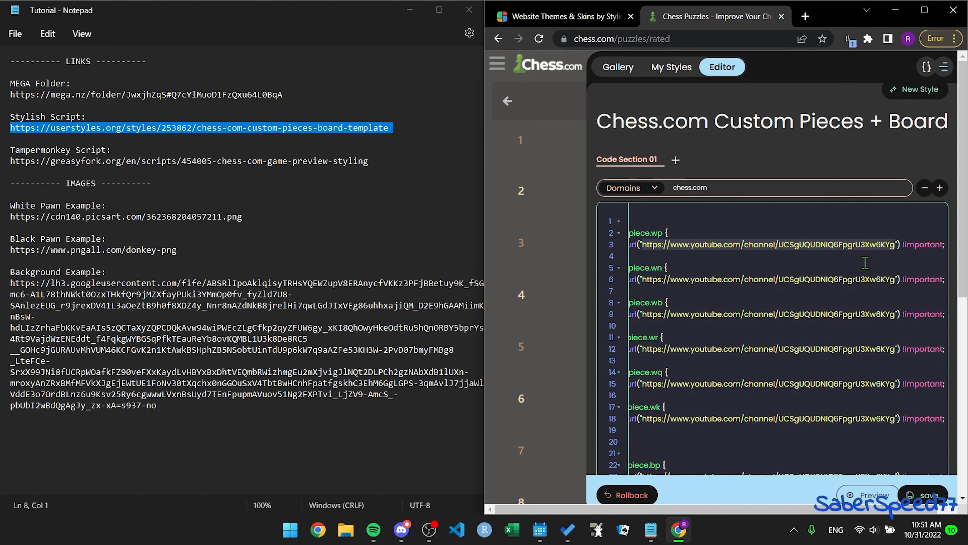
pyautogui.moveTo(902, 245); pyautogui.dragTo(943, 245)
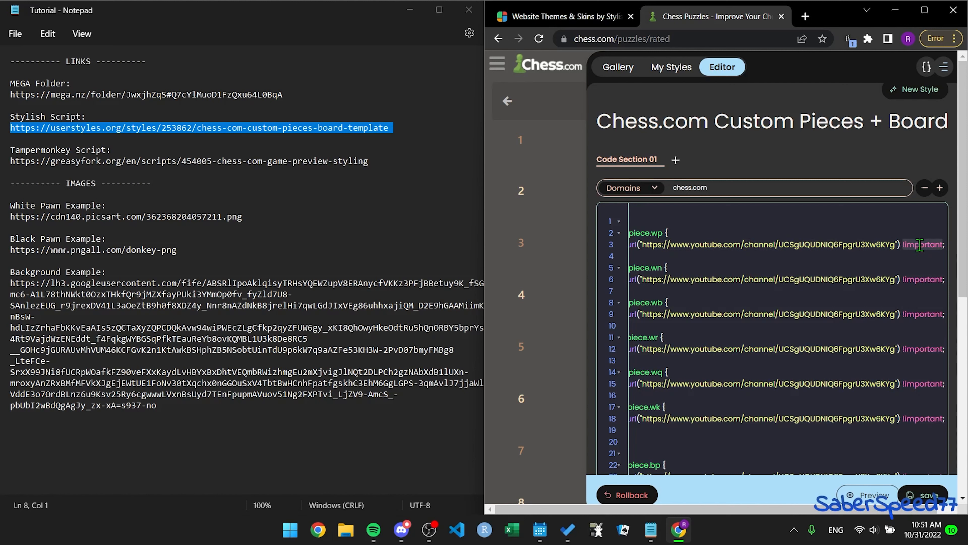
pyautogui.click(904, 245)
pyautogui.moveTo(903, 245); pyautogui.dragTo(940, 242)
pyautogui.hscroll(-3, 910, 308)
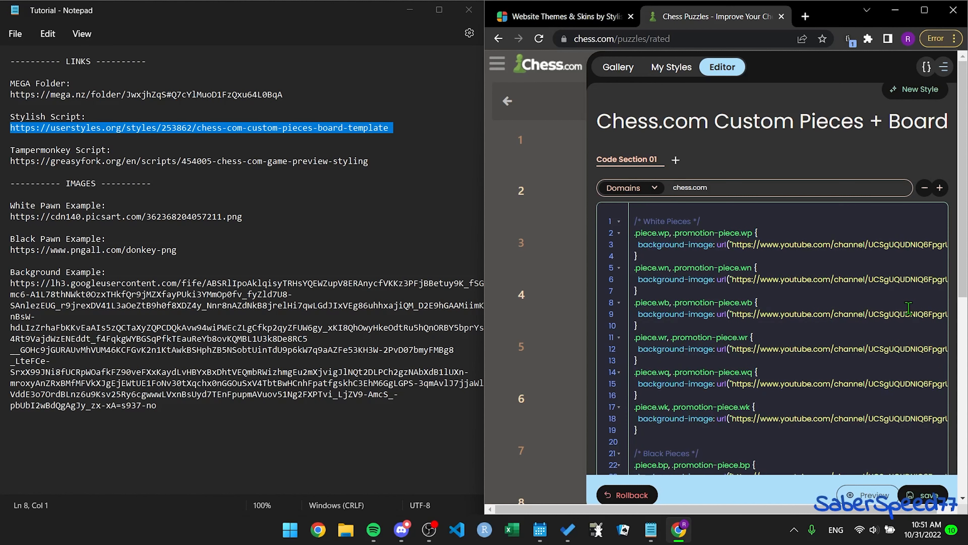
pyautogui.hscroll(5, 909, 308)
pyautogui.hscroll(-5, 882, 320)
pyautogui.rightClick(815, 353)
pyautogui.click(865, 359)
pyautogui.scroll(1, 862, 350)
pyautogui.scroll(-2, 862, 350)
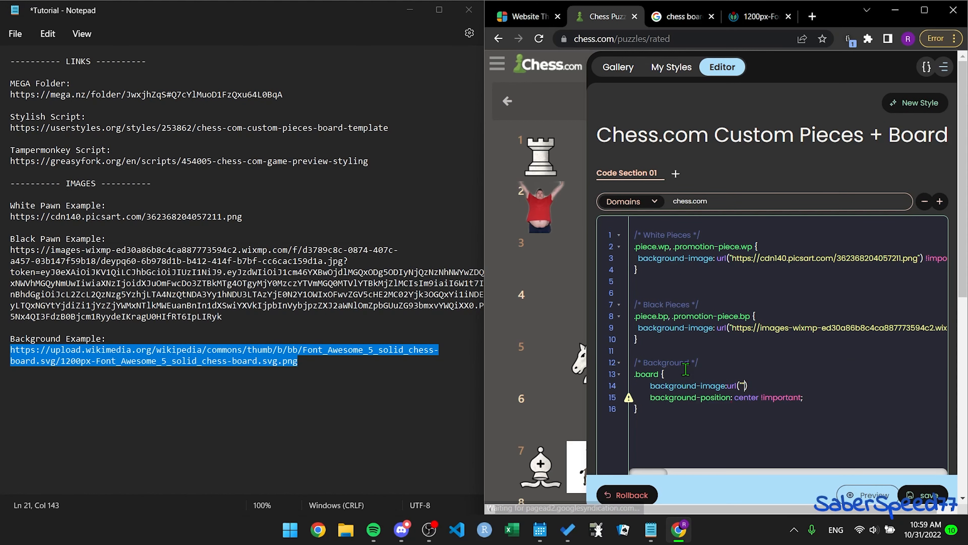
# Complete the .board background-image rule with the background example URL from the notes and the !important flag, and save the style.
pyautogui.write('!important;')
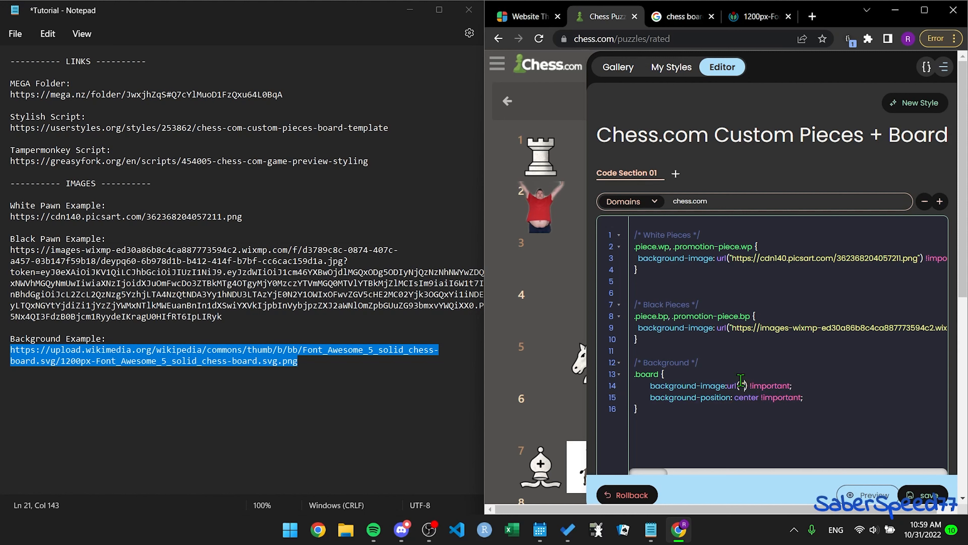
pyautogui.write('https://upload.wikimedia.org/wikipedia/commons/thumb/b/bb/Font_Awesome_5_solid_chess-board.svg/1200px-Font_Awesome_5_solid_chess-board.svg.png')
pyautogui.click(924, 495)
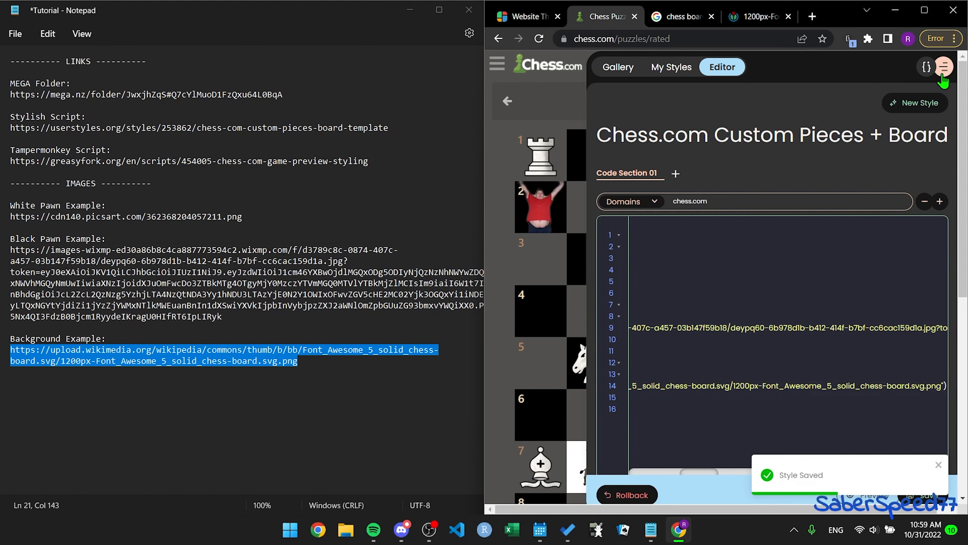
# Review the image declarations for the white pawn, black pawn and board background in the style's code.
pyautogui.click(776, 282)
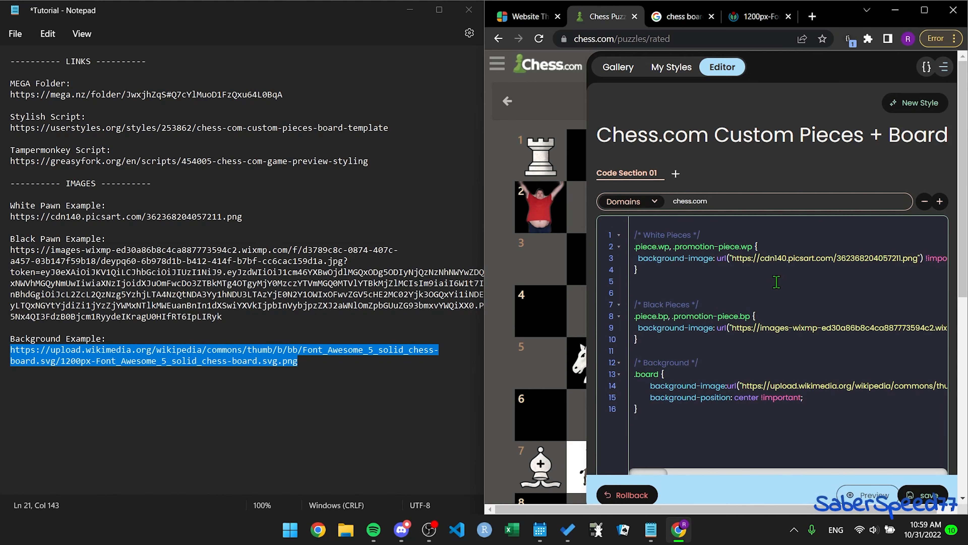
pyautogui.click(675, 261)
pyautogui.click(801, 262)
pyautogui.click(796, 330)
pyautogui.click(802, 382)
# Leave the style editor, reload the rated puzzles page and check the custom pawns and board background on it.
pyautogui.click(942, 73)
pyautogui.click(539, 39)
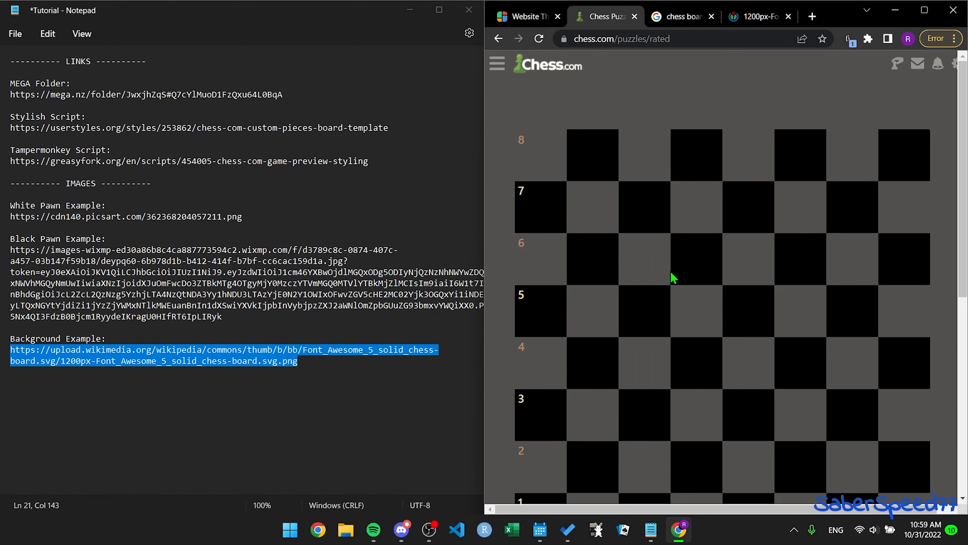
pyautogui.scroll(-2, 670, 270)
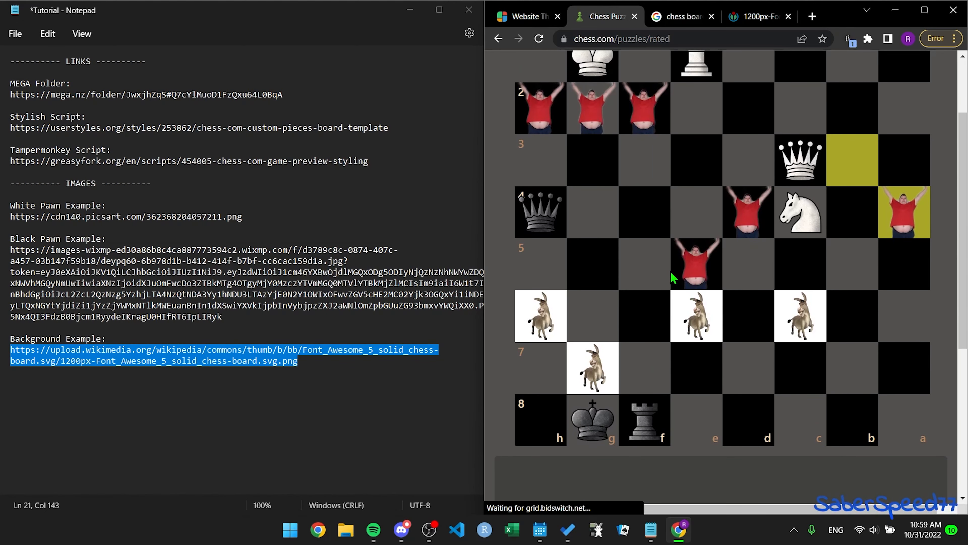
pyautogui.scroll(2, 670, 271)
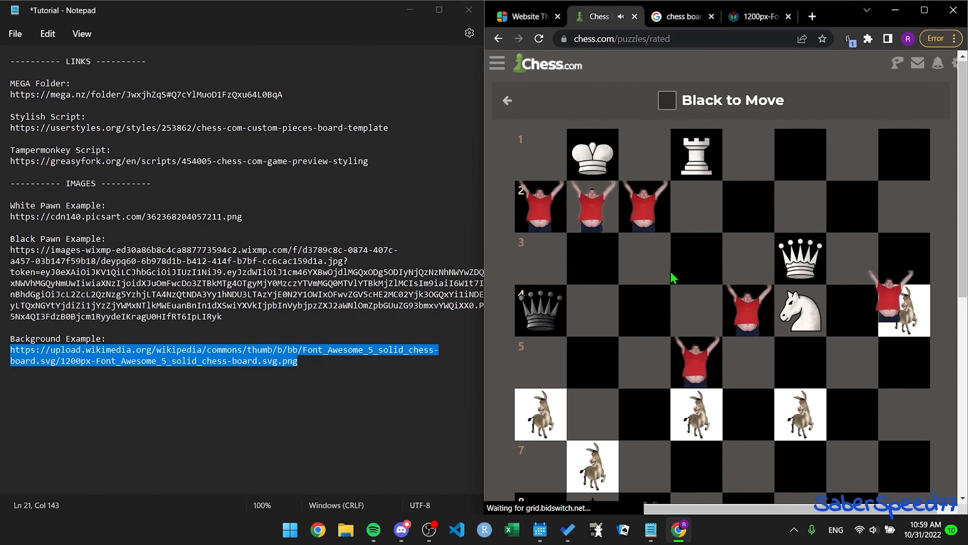
pyautogui.scroll(-2, 671, 273)
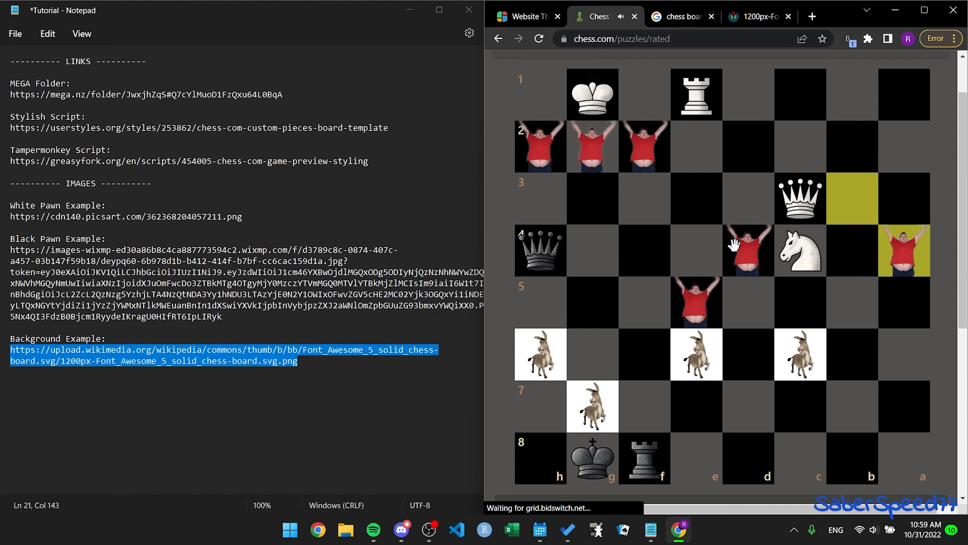
pyautogui.scroll(2, 733, 244)
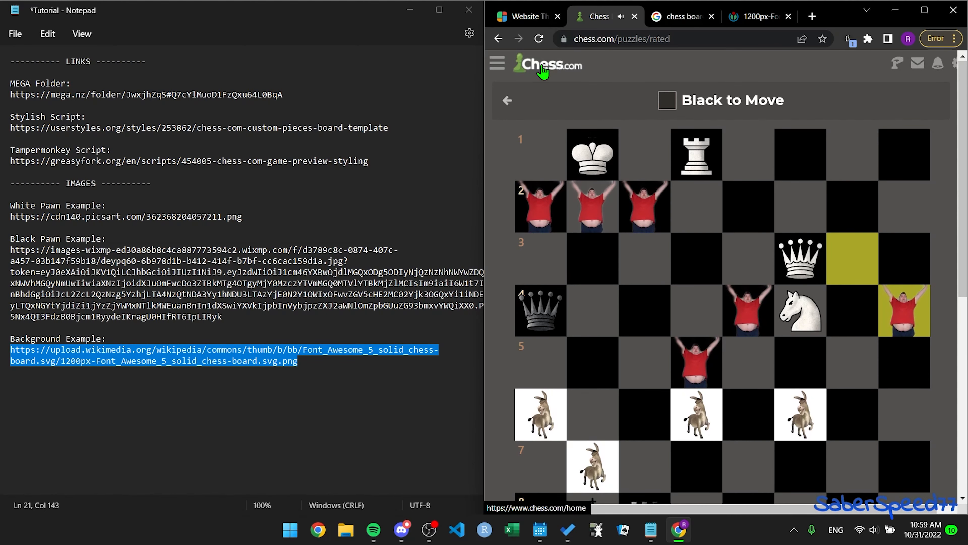
# Compare the board previews on the Chess.com home page with the puzzle board, and return to the home page.
pyautogui.click(542, 69)
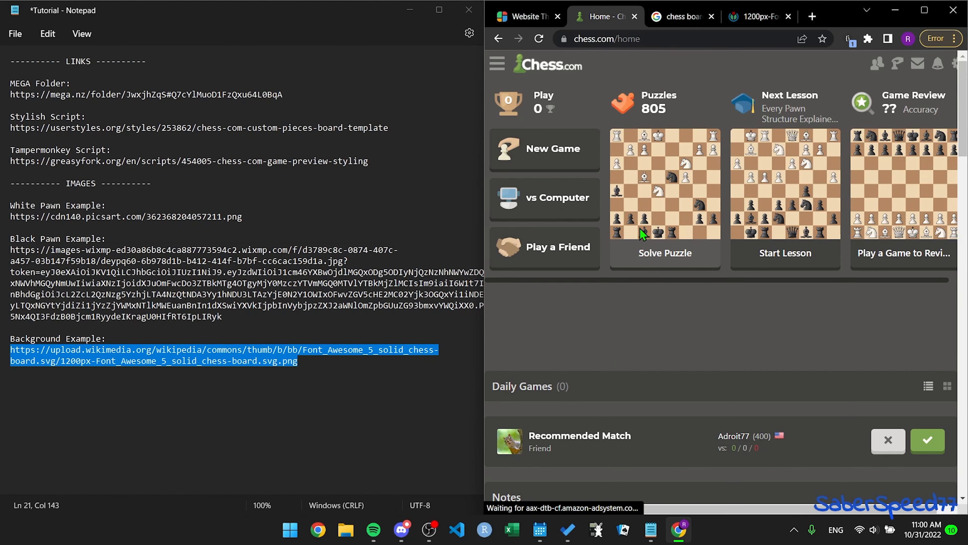
pyautogui.scroll(-8, 644, 276)
pyautogui.scroll(6, 648, 282)
pyautogui.scroll(2, 648, 281)
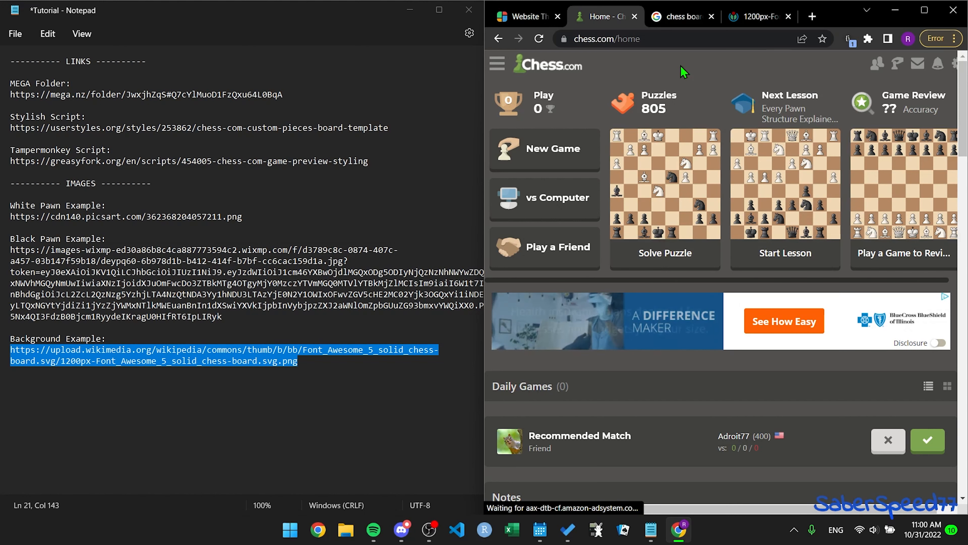
pyautogui.click(672, 199)
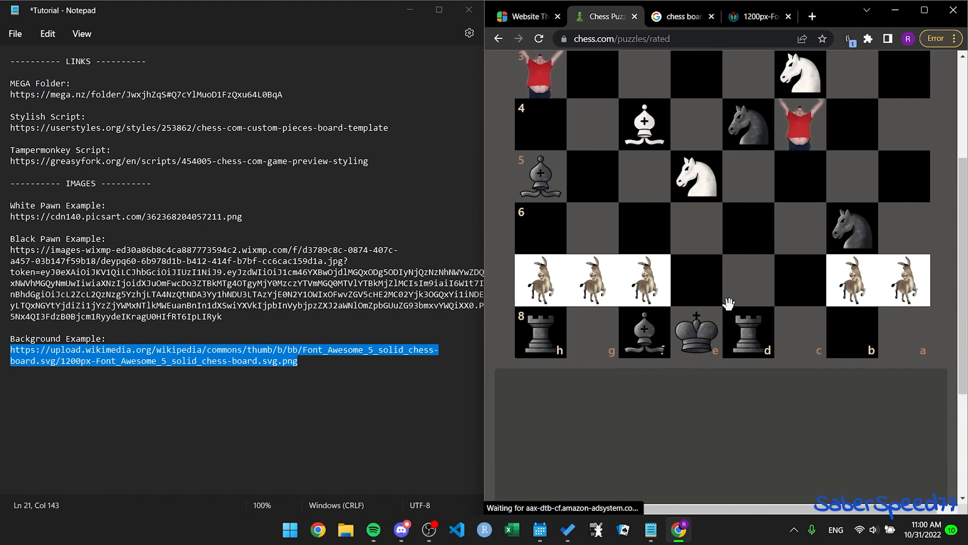
pyautogui.scroll(2, 730, 306)
pyautogui.click(498, 40)
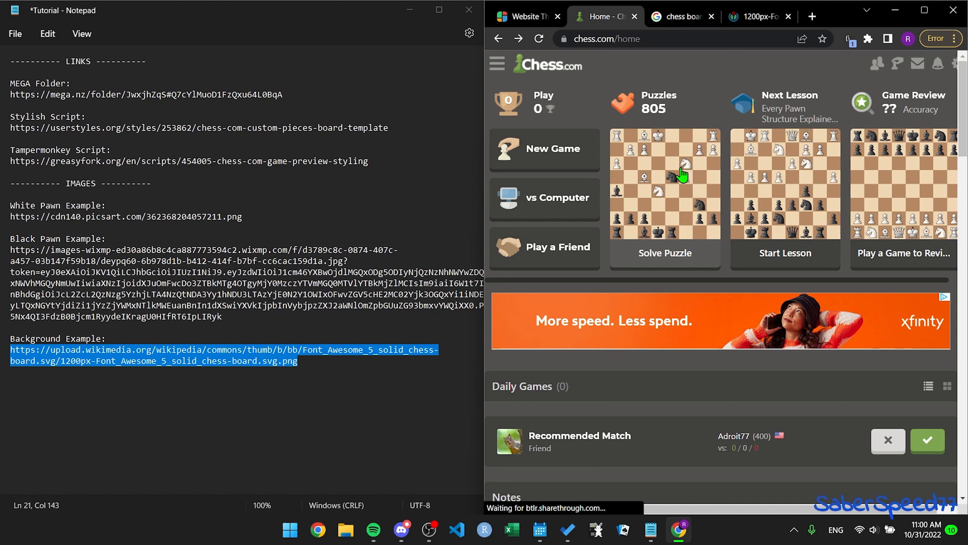
# Open the Tampermonkey Script link from the notes in the browser and close the chess board search tab.
pyautogui.moveTo(371, 165); pyautogui.dragTo(1, 164)
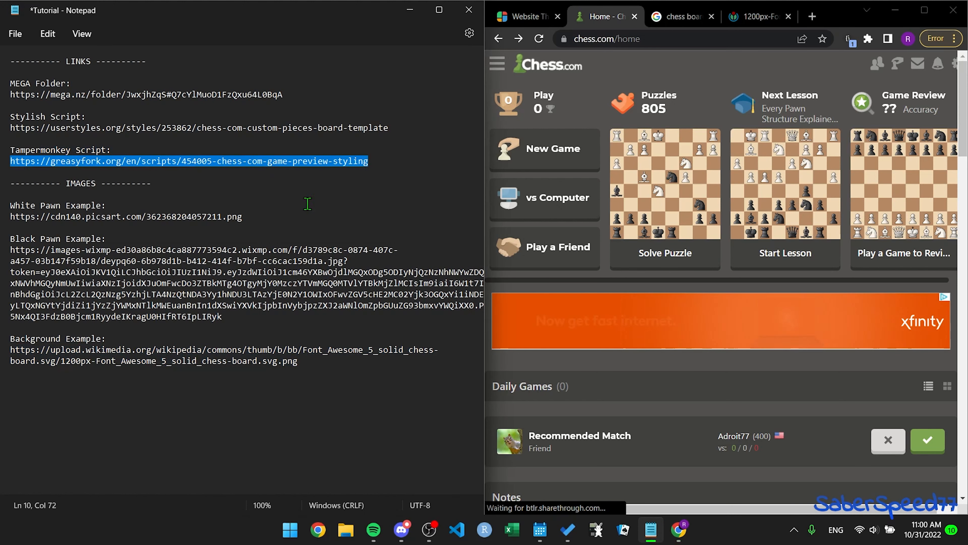
pyautogui.hotkey('ctrl', 'c')
pyautogui.click(761, 16)
pyautogui.click(679, 39)
pyautogui.hotkey('ctrl', 'v')
pyautogui.press('Return')
pyautogui.click(711, 16)
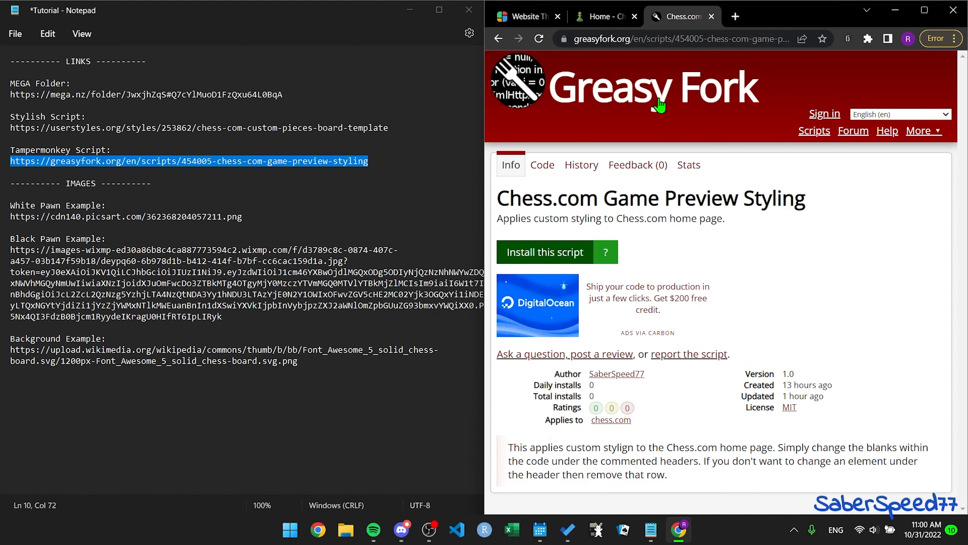
# Add the Tampermonkey extension to Chrome through the script's installation prompt, closing the extension's store and welcome pages.
pyautogui.click(546, 254)
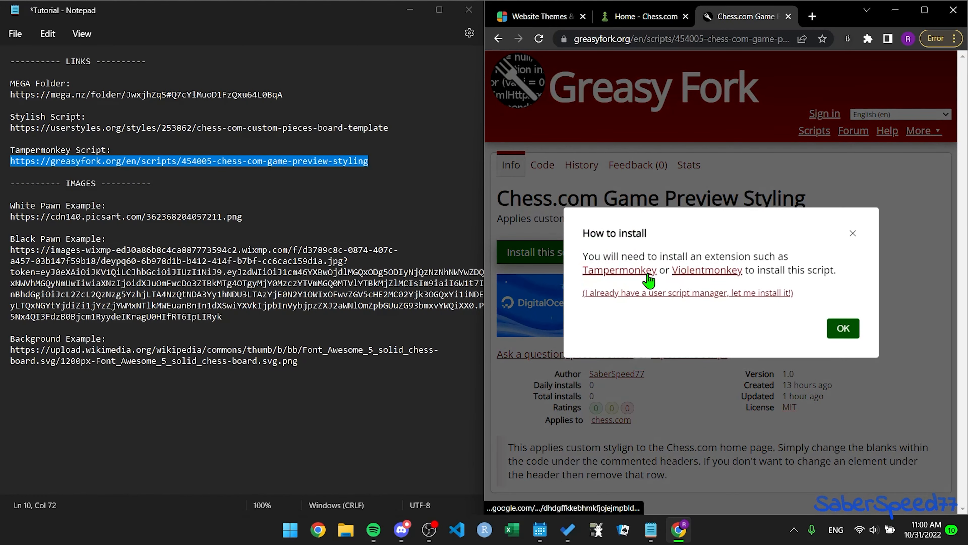
pyautogui.click(623, 274)
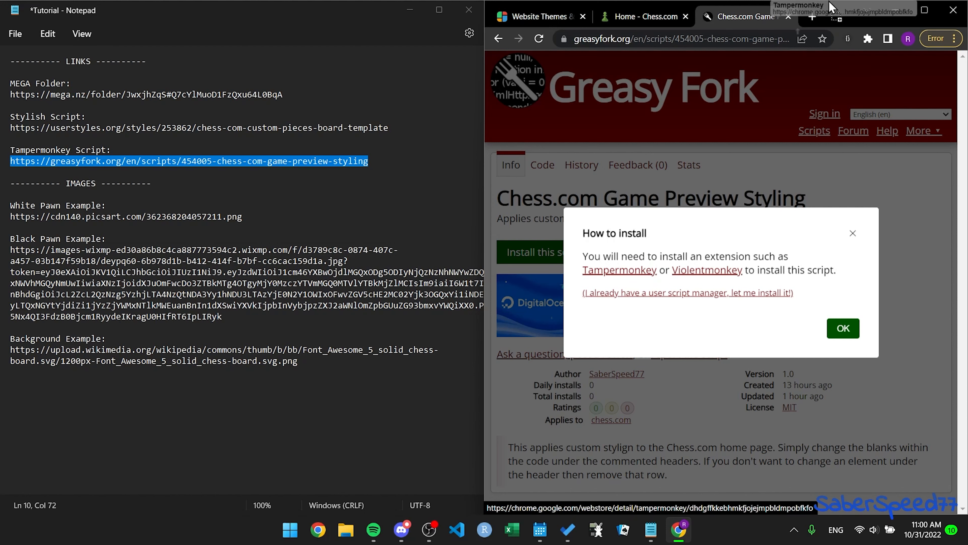
pyautogui.hscroll(3, 888, 217)
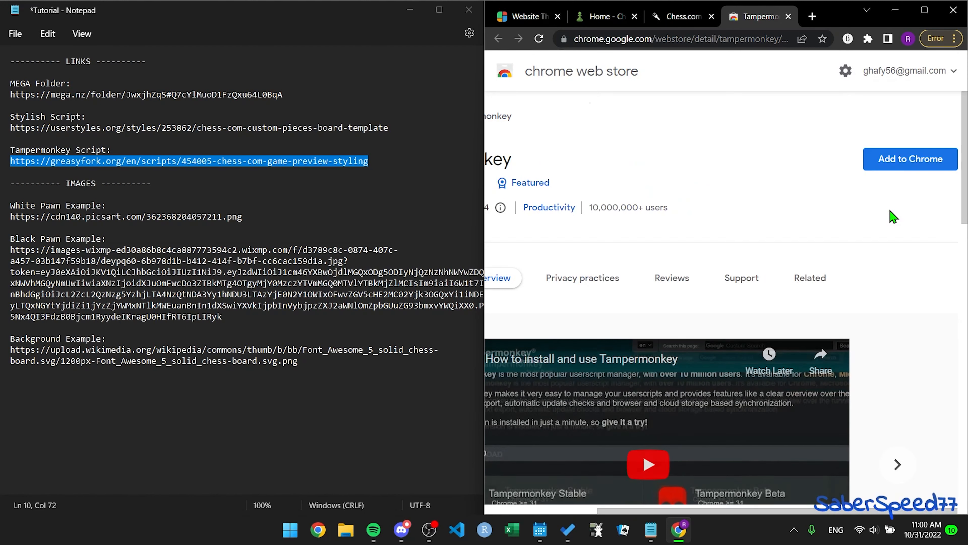
pyautogui.click(909, 160)
pyautogui.click(747, 180)
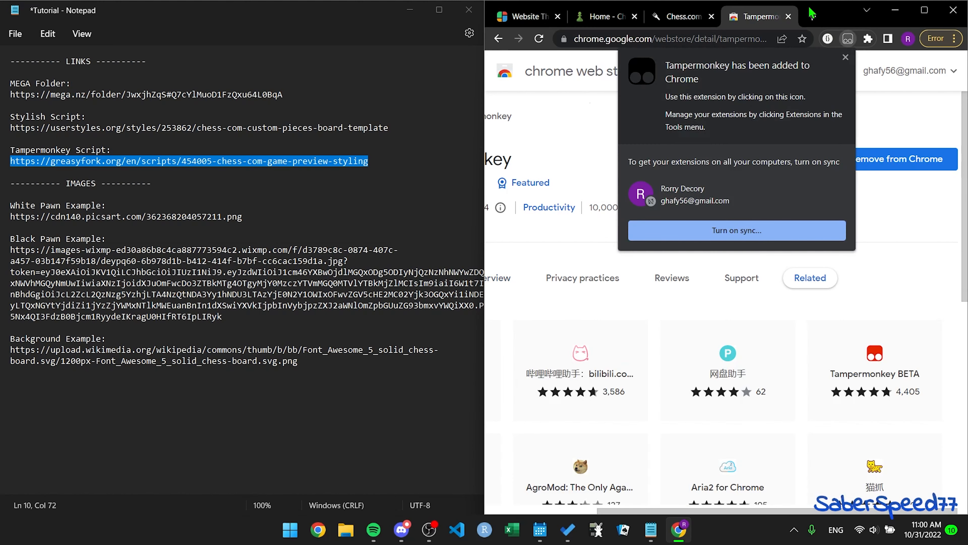
pyautogui.click(788, 17)
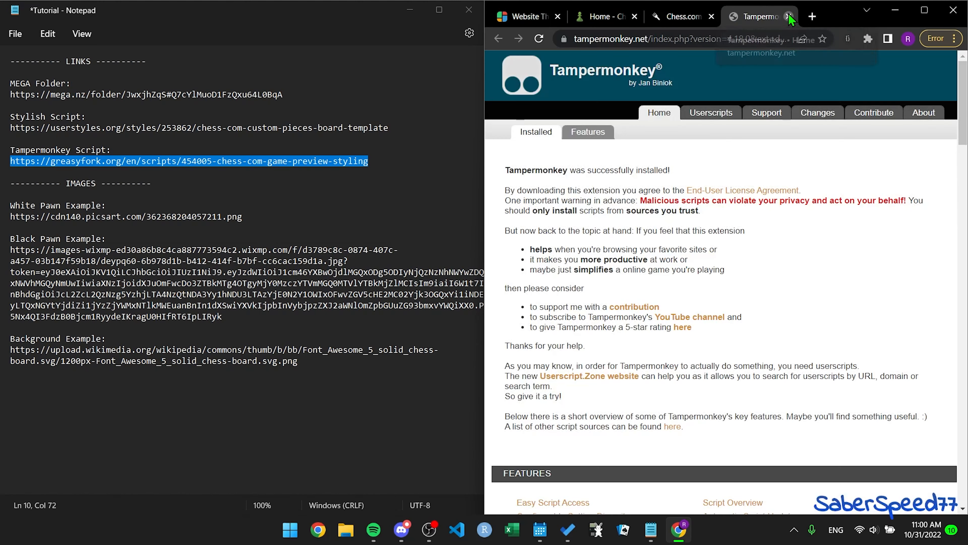
pyautogui.click(789, 16)
# Bring up the script's installation page in Tampermonkey, close it, and return to the Chess.com home page with a reload.
pyautogui.click(539, 252)
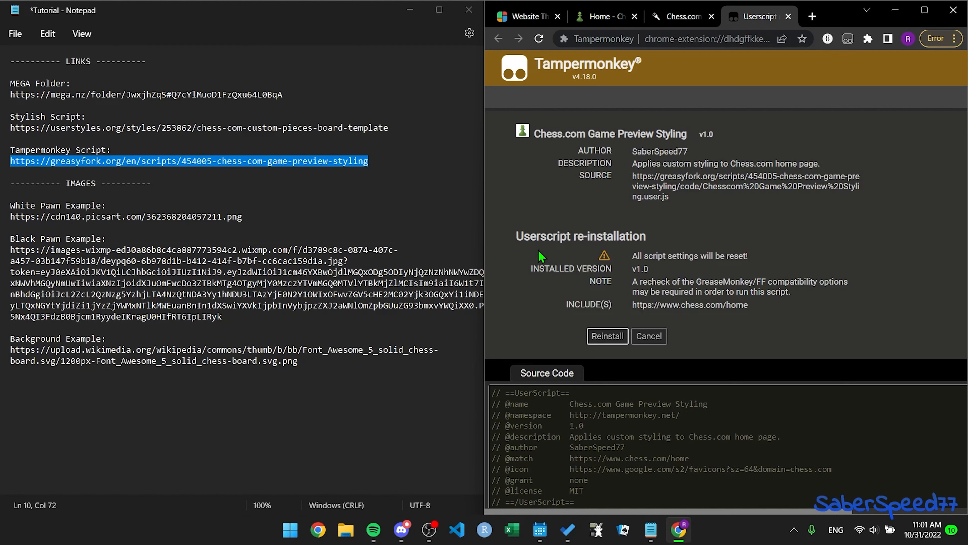
pyautogui.click(788, 17)
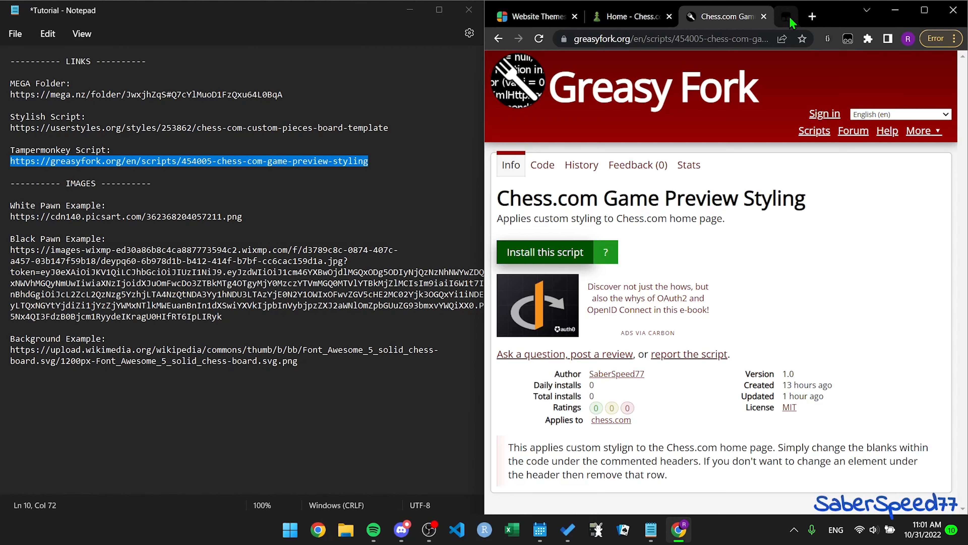
pyautogui.click(788, 17)
pyautogui.click(537, 40)
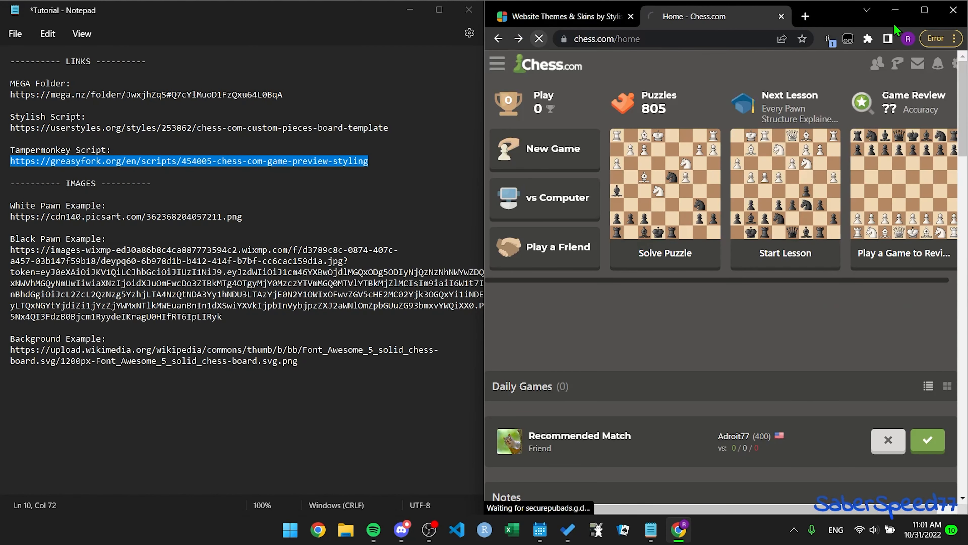
# Open the Chess.com Game Preview Styling script in Tampermonkey's editor.
pyautogui.click(849, 40)
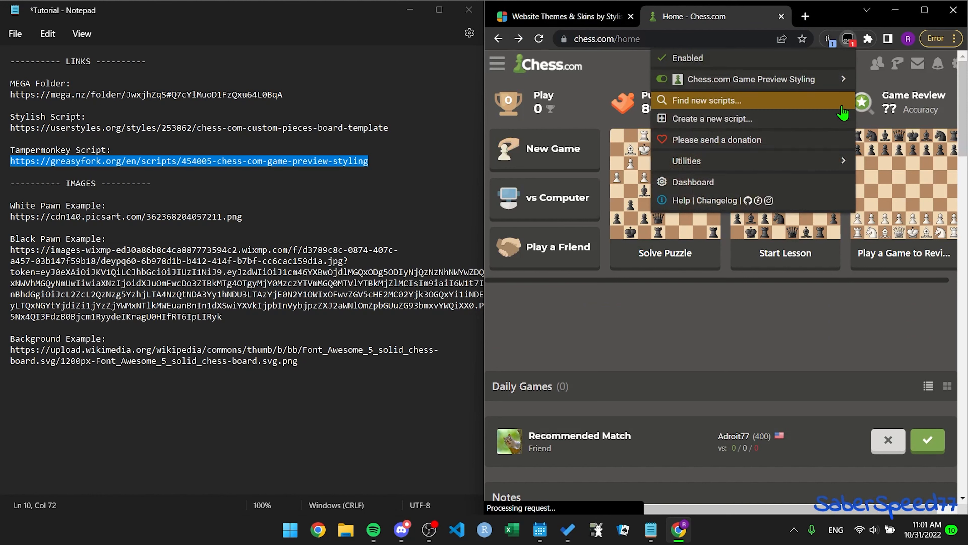
pyautogui.click(736, 89)
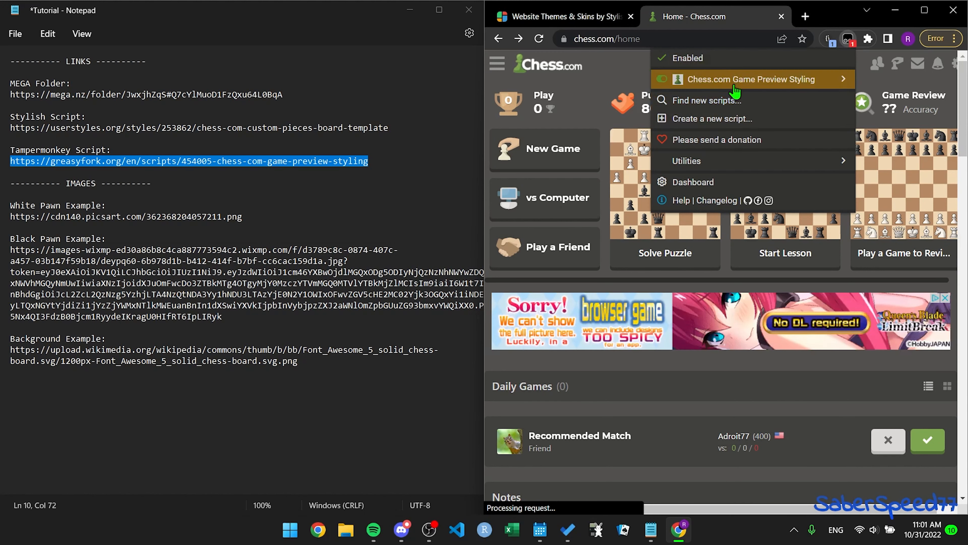
pyautogui.click(841, 81)
pyautogui.click(691, 98)
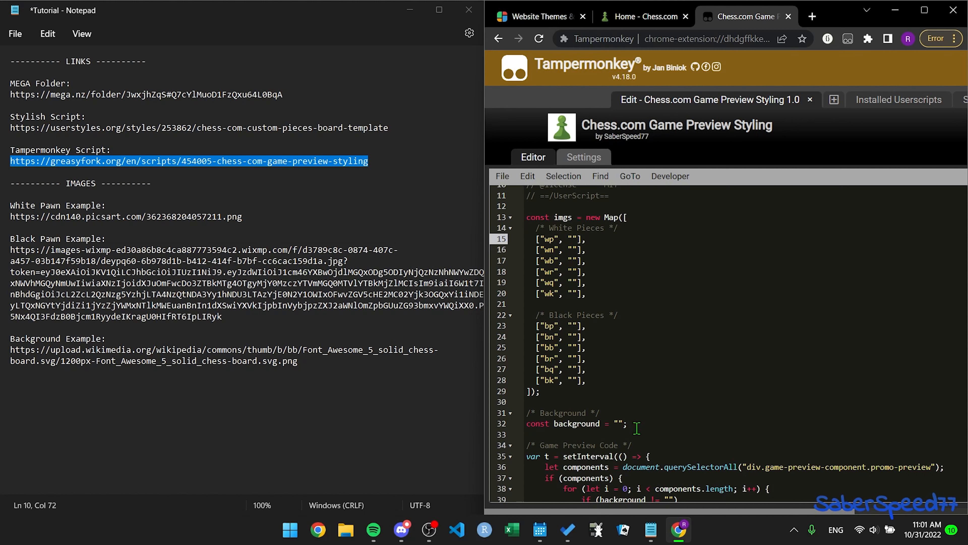
pyautogui.click(618, 424)
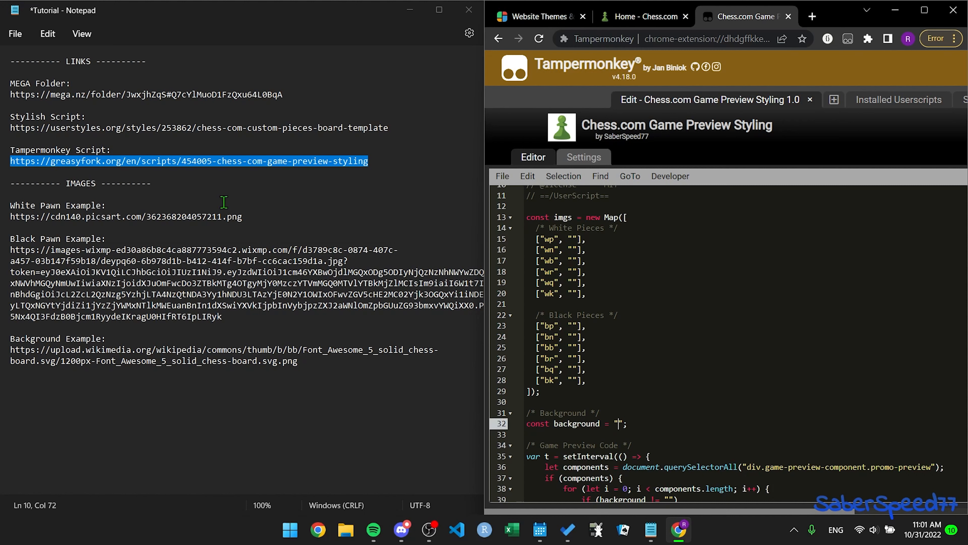
pyautogui.tripleClick(179, 216)
pyautogui.hotkey('ctrl', 'c')
pyautogui.click(574, 239)
pyautogui.hotkey('ctrl', 'v')
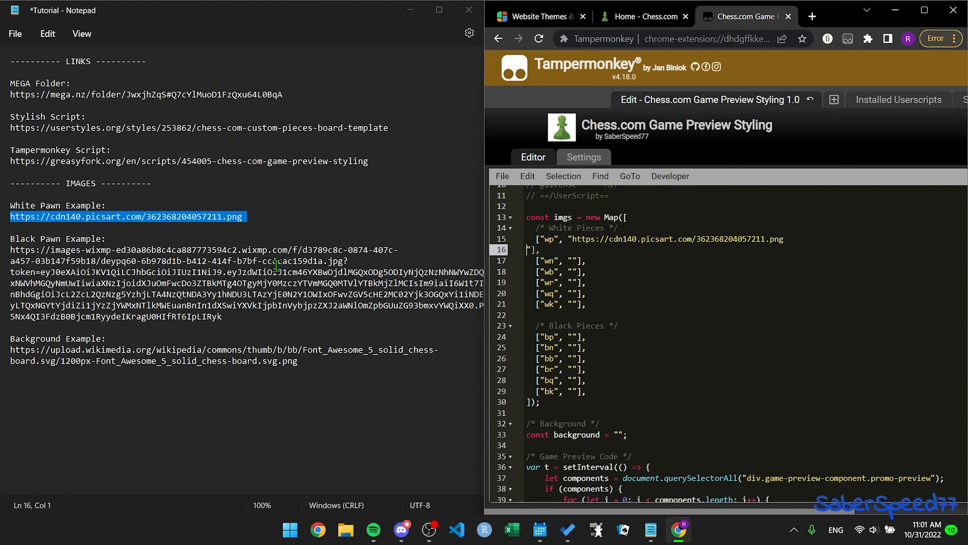
pyautogui.press('BackSpace')
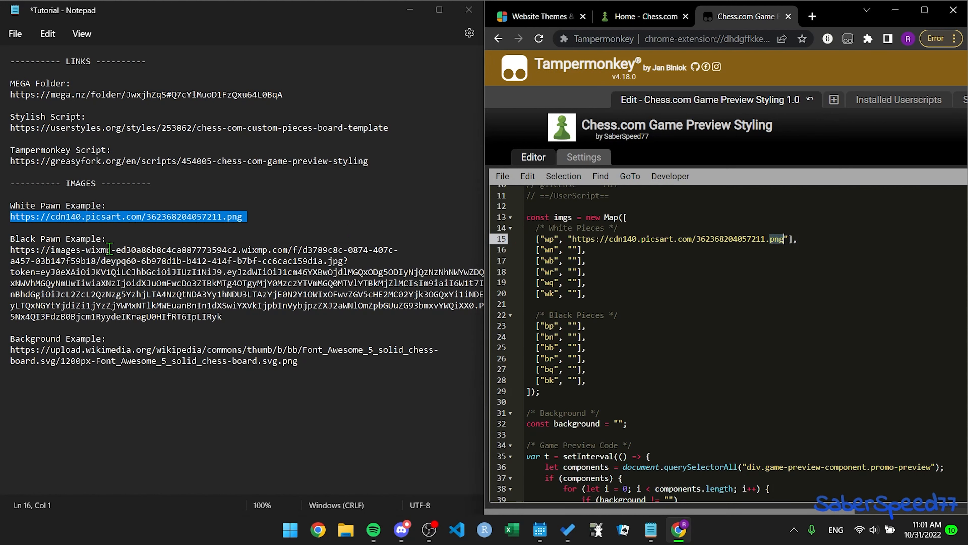
# Set the script's "wn" entry to the black pawn example image URL from the notes.
pyautogui.moveTo(10, 250); pyautogui.dragTo(235, 314)
pyautogui.hotkey('ctrl', 'c')
pyautogui.click(573, 250)
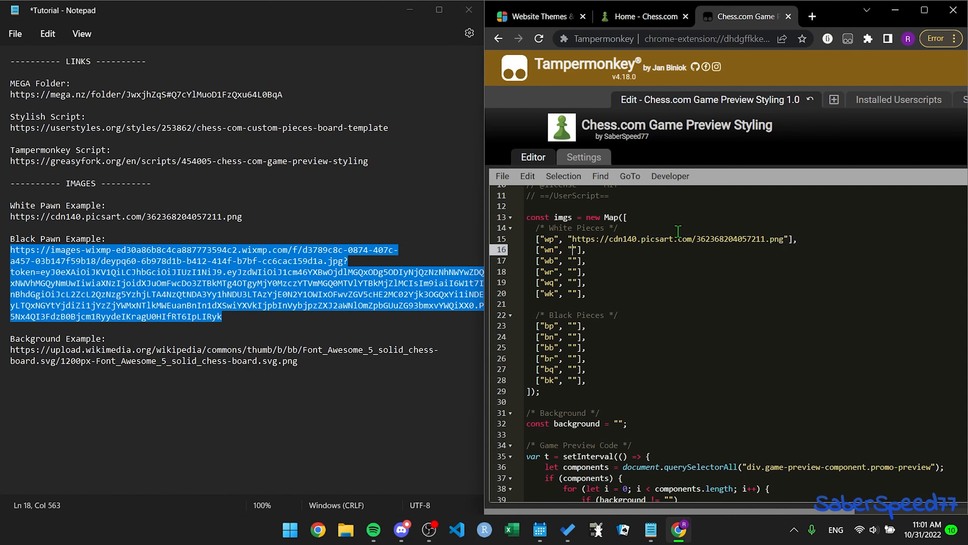
pyautogui.hotkey('ctrl', 'v')
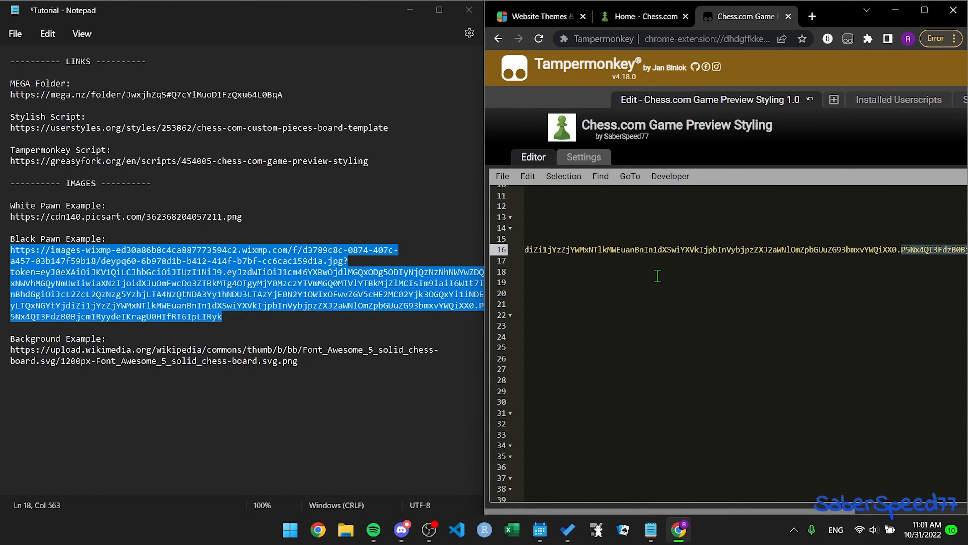
pyautogui.click(657, 275)
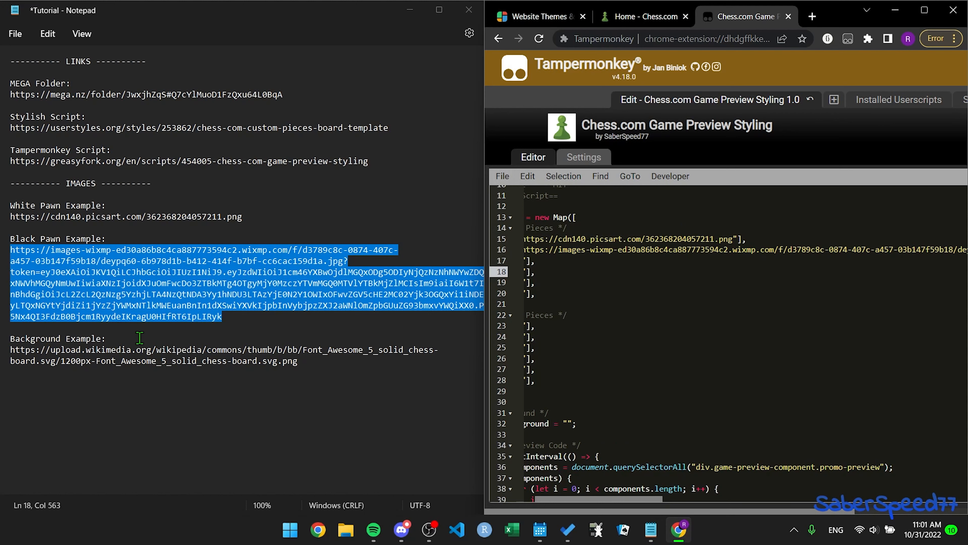
# Set the script's background constant to the Wikimedia chess-board image URL given as the background example in the notes.
pyautogui.moveTo(332, 361); pyautogui.dragTo(2, 354)
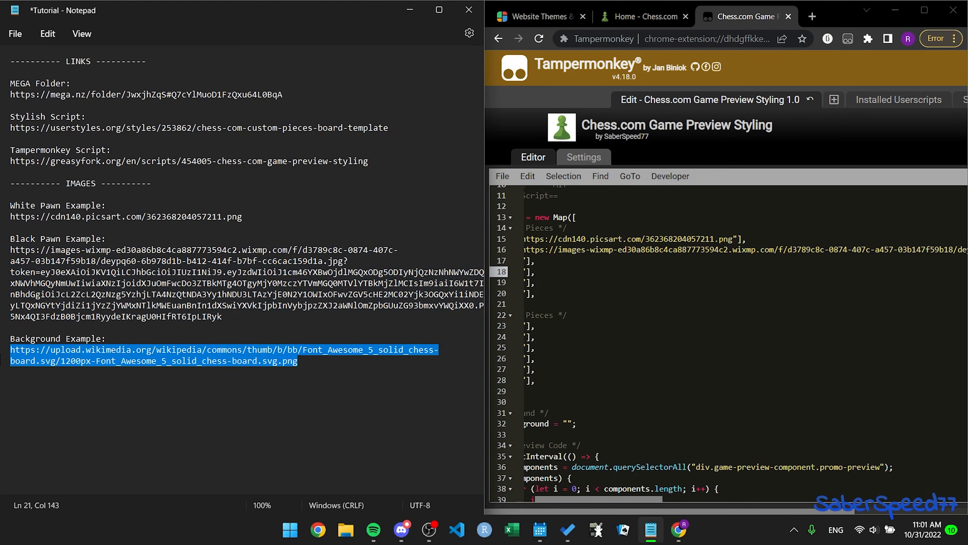
pyautogui.click(618, 423)
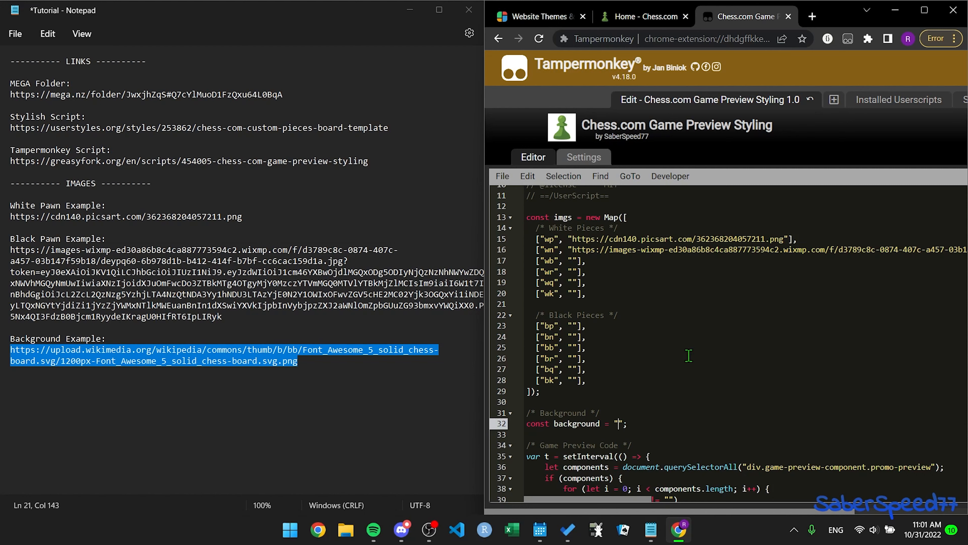
pyautogui.hotkey('ctrl', 'v')
pyautogui.hscroll(-10, 687, 361)
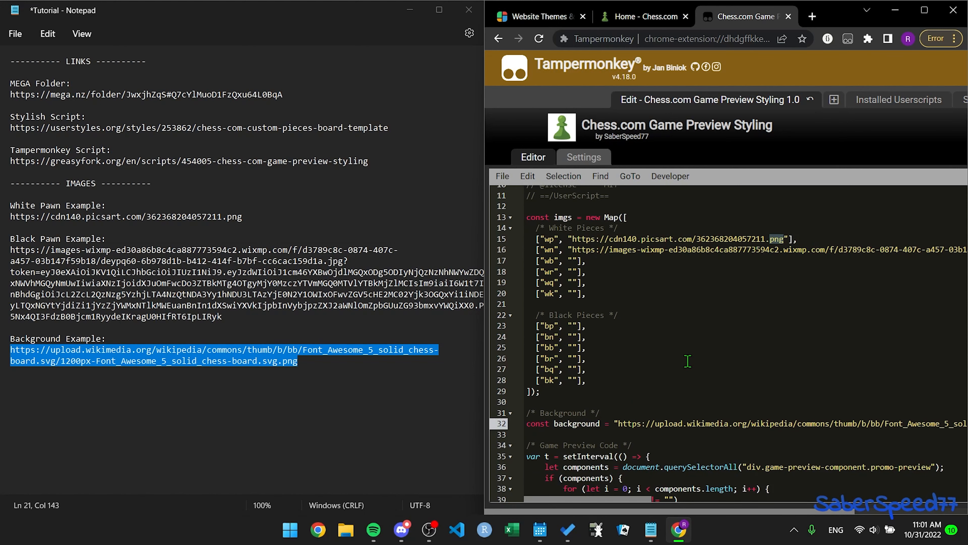
# Save the script and reload the Chess.com home page to apply the styling to its board previews.
pyautogui.hotkey('ctrl', 's')
pyautogui.click(646, 16)
pyautogui.click(539, 39)
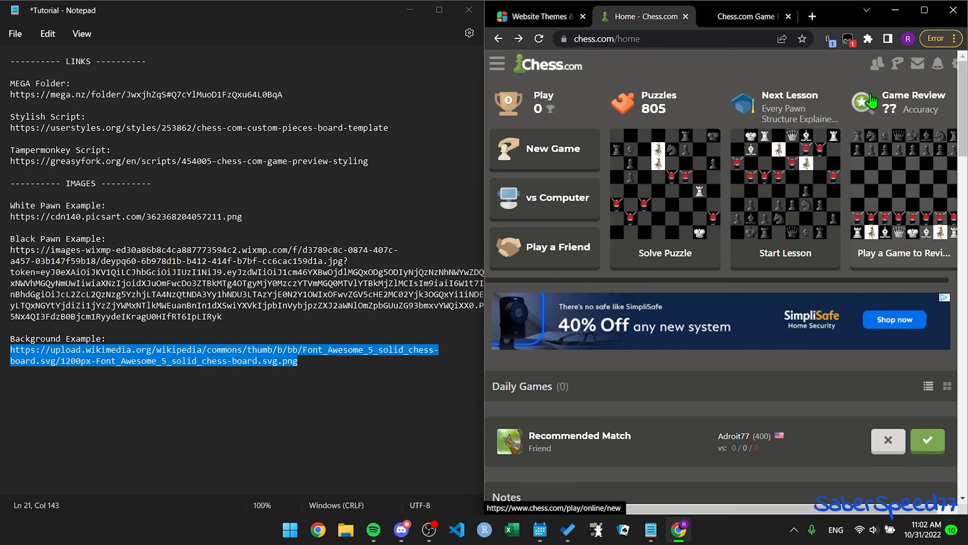
# Maximize the browser window and open the 10 min game page to check the custom pieces and board.
pyautogui.click(925, 10)
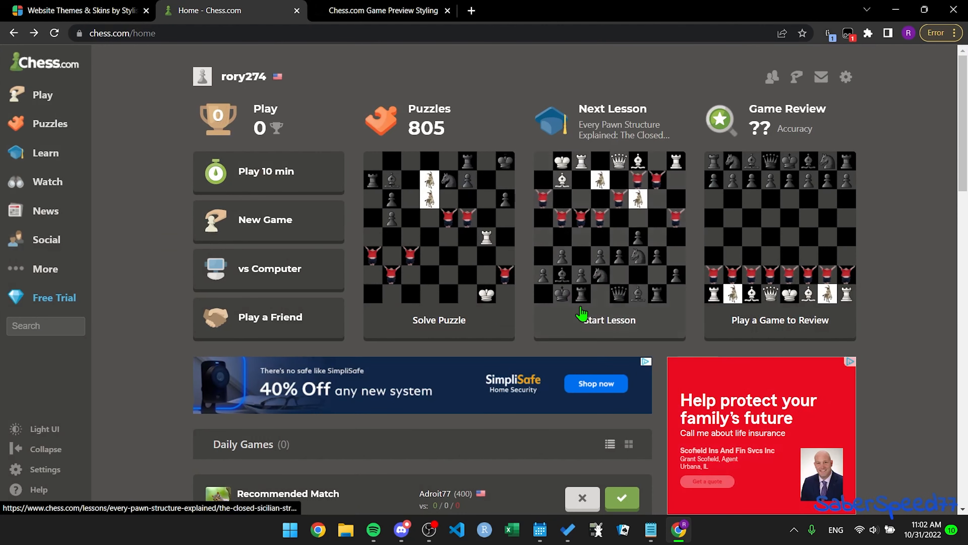
pyautogui.click(280, 193)
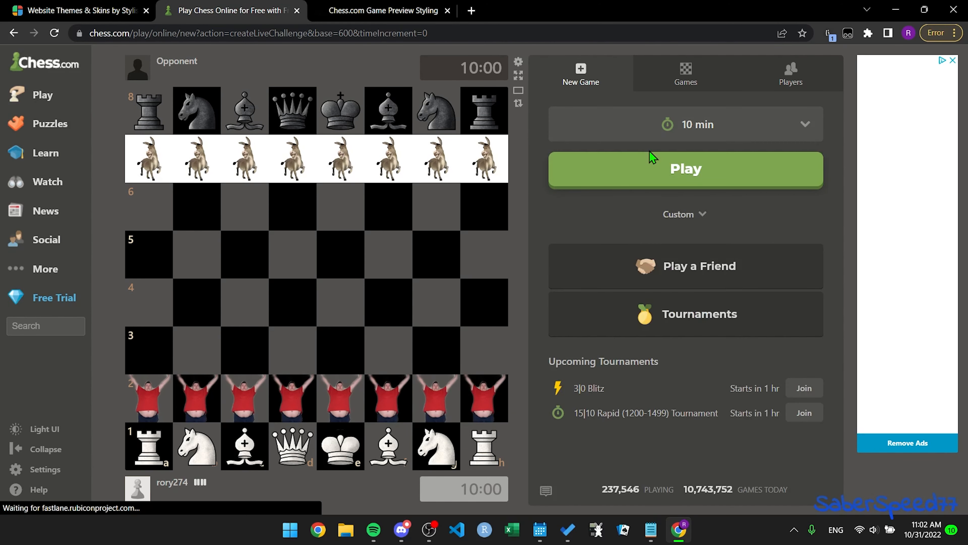
# Return to the Chess.com home page and look through its full length, checking the styled board previews.
pyautogui.click(45, 62)
pyautogui.scroll(-13, 342, 302)
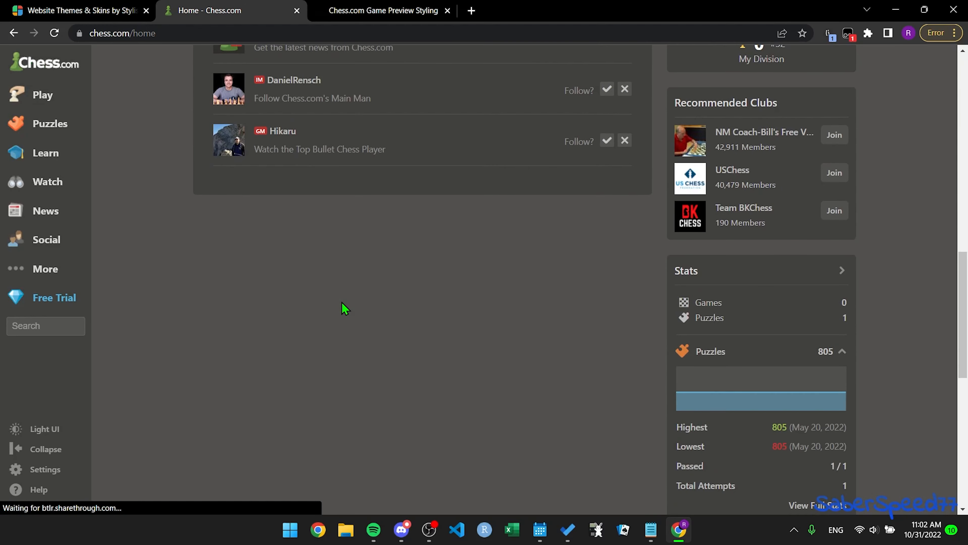
pyautogui.scroll(5, 345, 309)
pyautogui.scroll(-5, 344, 308)
pyautogui.scroll(13, 345, 309)
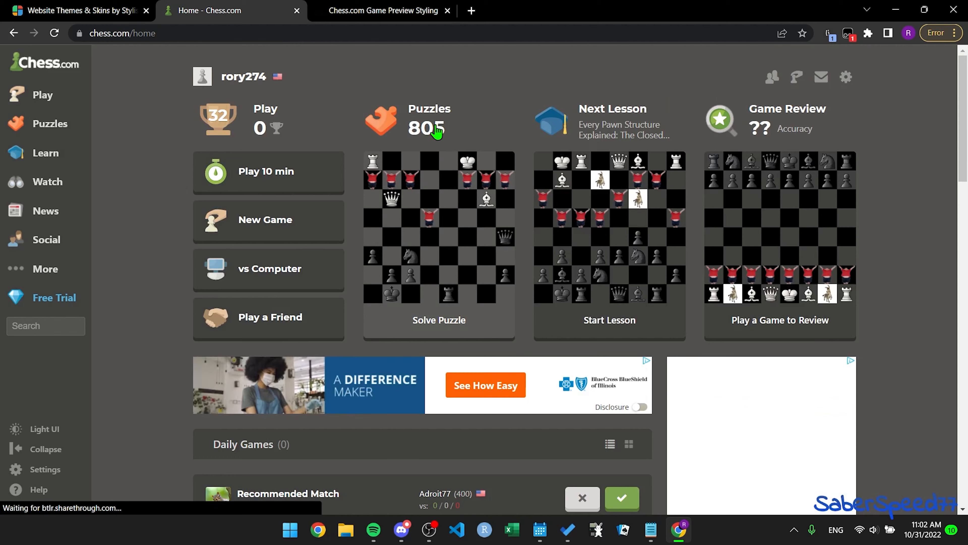
pyautogui.scroll(-15, 305, 257)
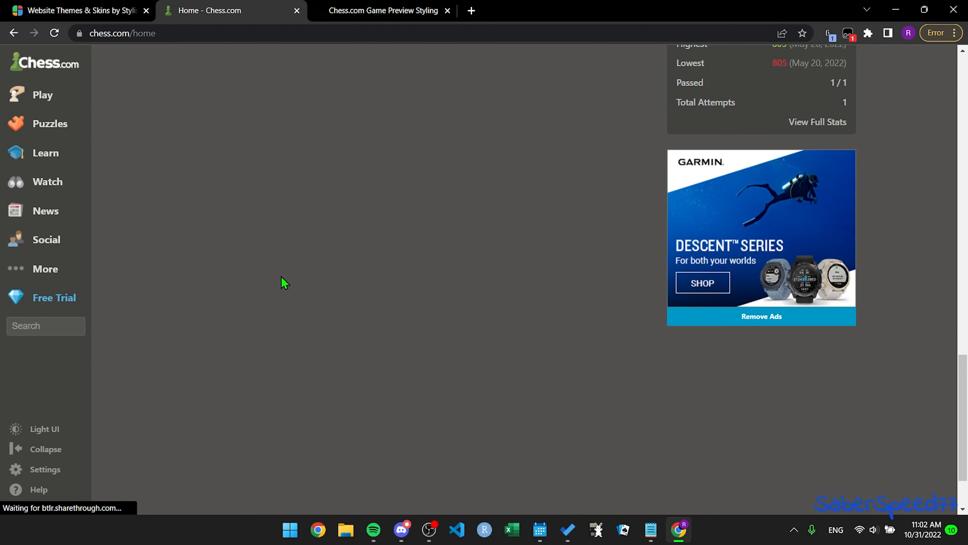
pyautogui.scroll(6, 283, 281)
pyautogui.scroll(4, 282, 280)
pyautogui.scroll(-8, 311, 379)
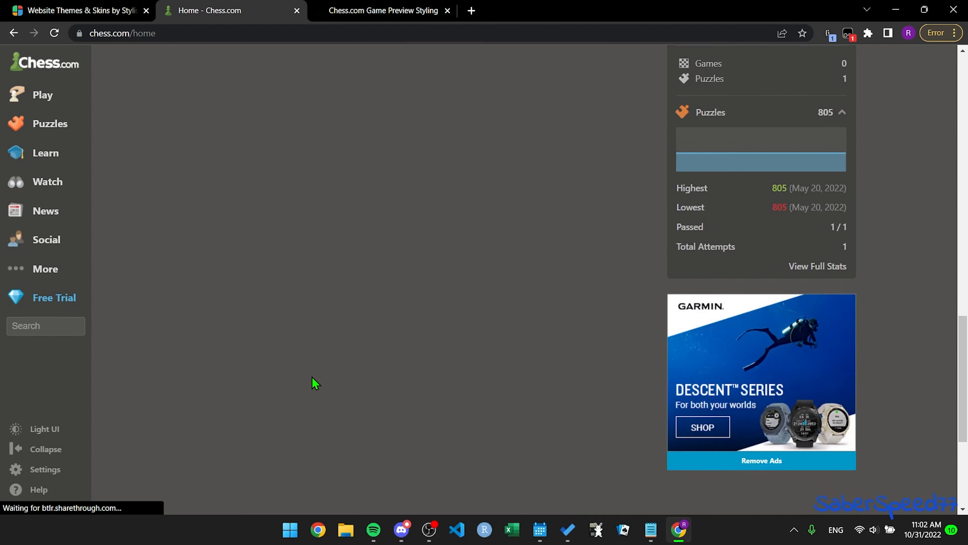
pyautogui.scroll(15, 312, 377)
pyautogui.scroll(7, 312, 377)
# Examine the board's square markup on the Chess.com variants page in the developer tools and expand the preview-board-board-container element.
pyautogui.moveTo(68, 135)
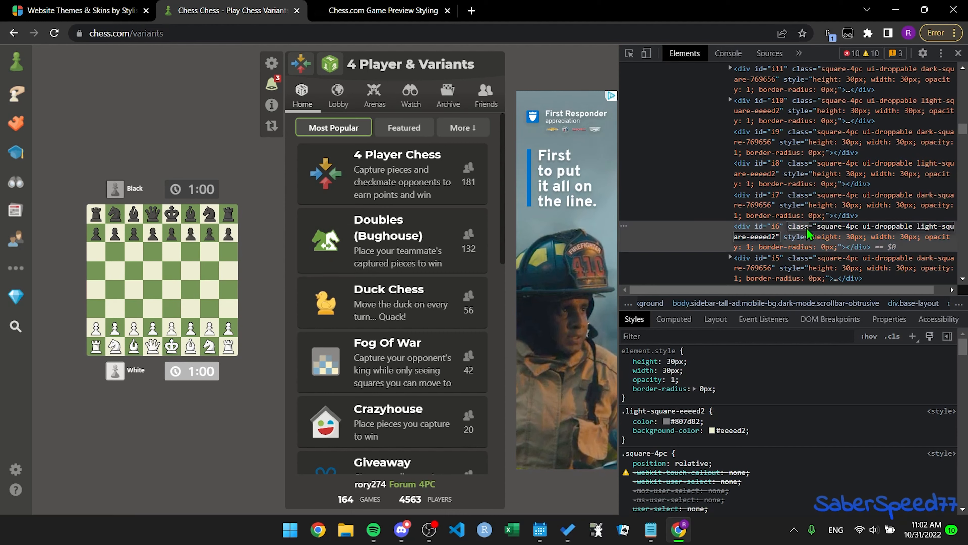
pyautogui.scroll(-3, 810, 232)
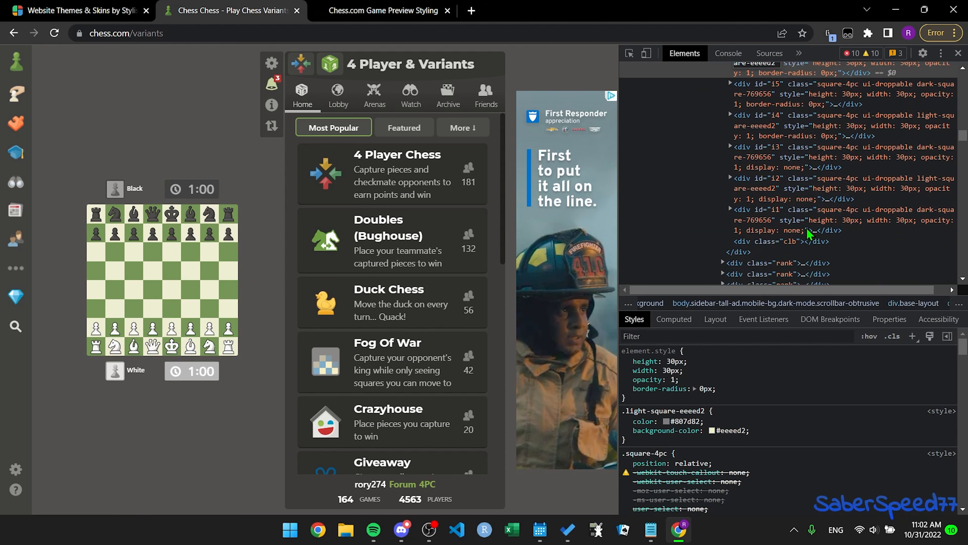
pyautogui.scroll(-3, 810, 233)
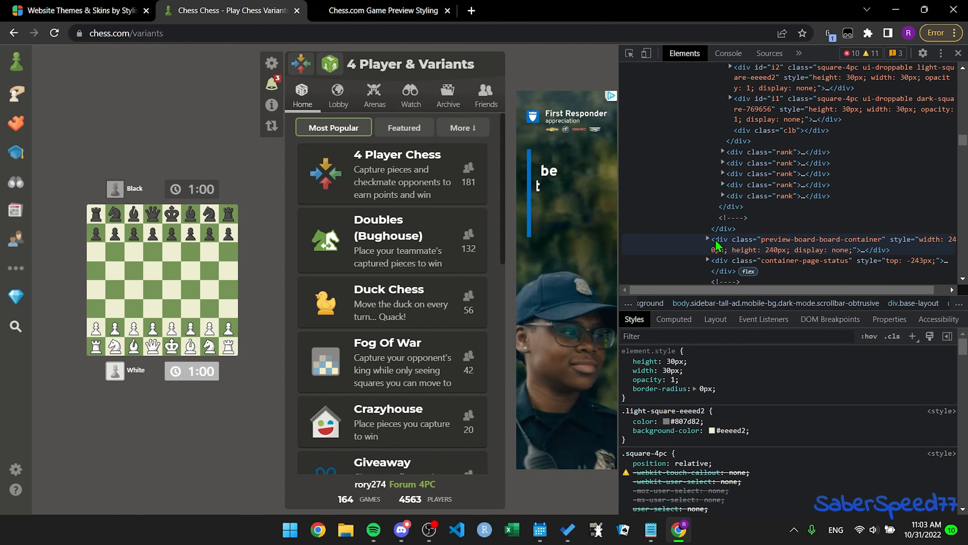
pyautogui.click(706, 239)
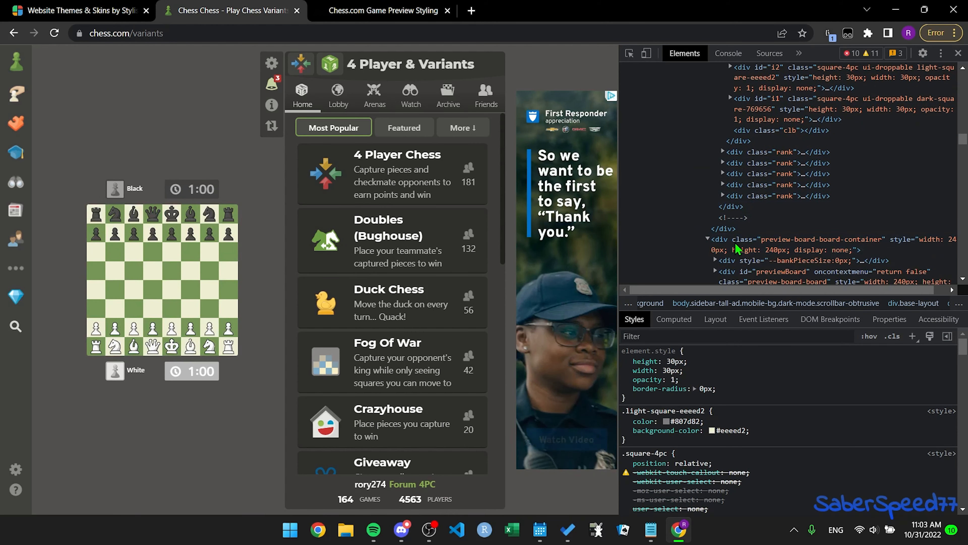